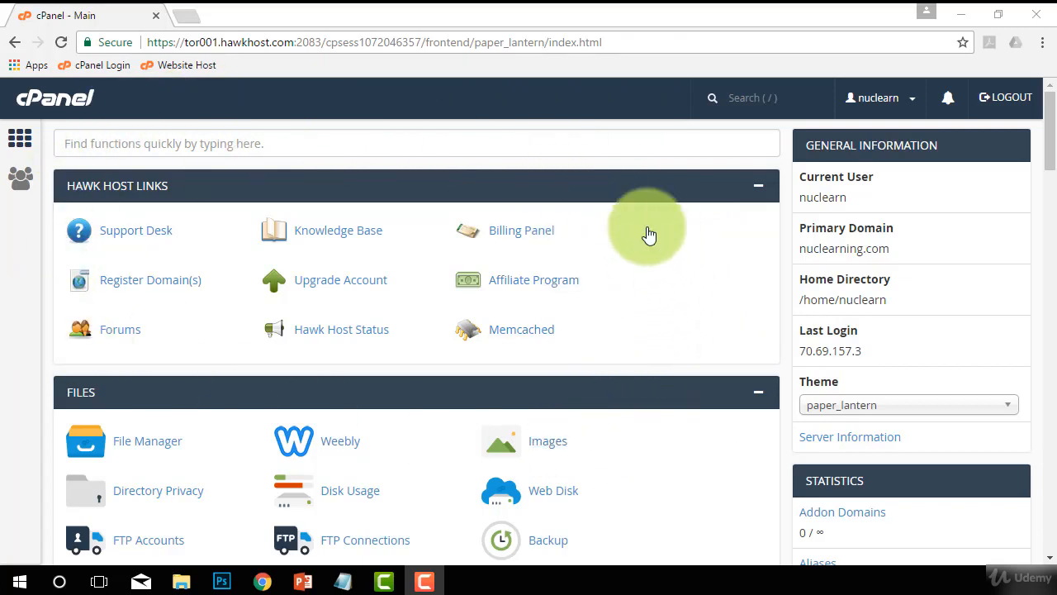
Open the Email Accounts page from the Email section and look over the Add Email Account form.
{"action": "scroll", "coordinate": [626, 317], "scroll_direction": "down", "scroll_amount": 1}
{"action": "scroll", "coordinate": [626, 317], "scroll_direction": "down", "scroll_amount": 5}
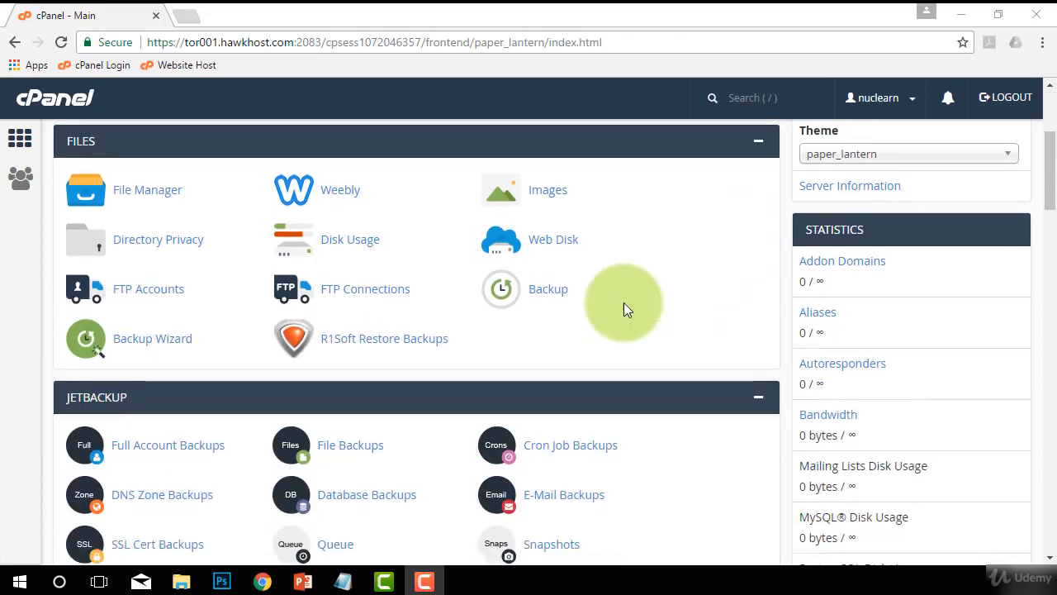
{"action": "scroll", "coordinate": [628, 309], "scroll_direction": "down", "scroll_amount": 8}
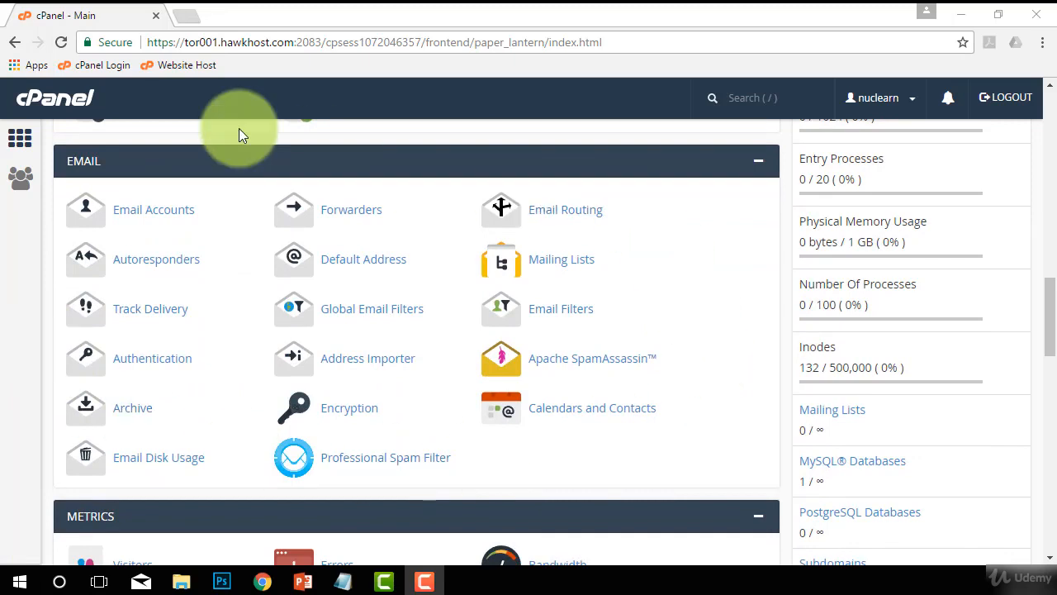
{"action": "left_click", "coordinate": [138, 216]}
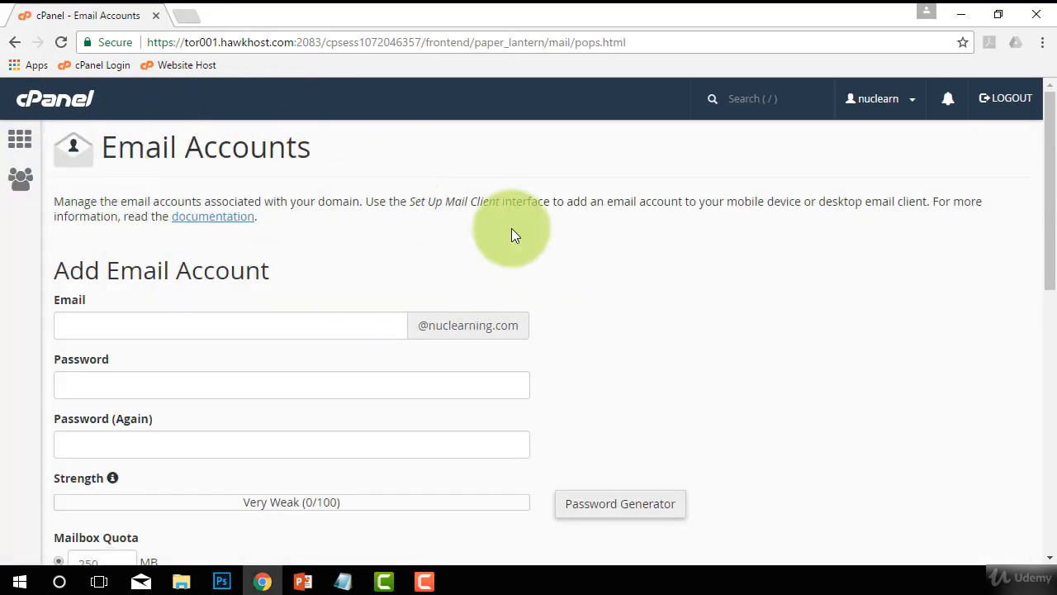
{"action": "scroll", "coordinate": [510, 224], "scroll_direction": "down", "scroll_amount": 1}
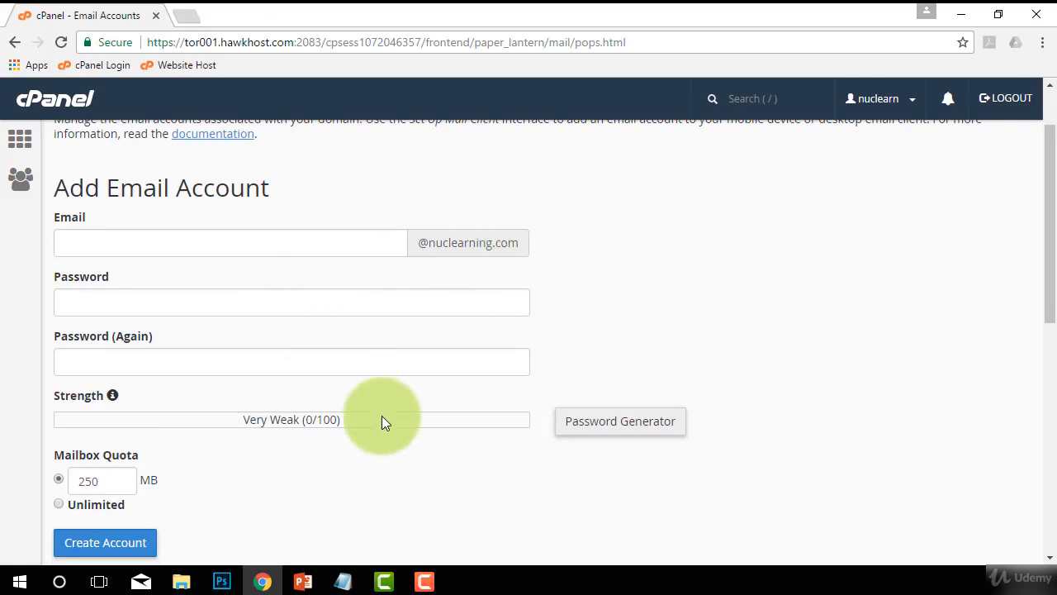
{"action": "scroll", "coordinate": [376, 418], "scroll_direction": "up", "scroll_amount": 1}
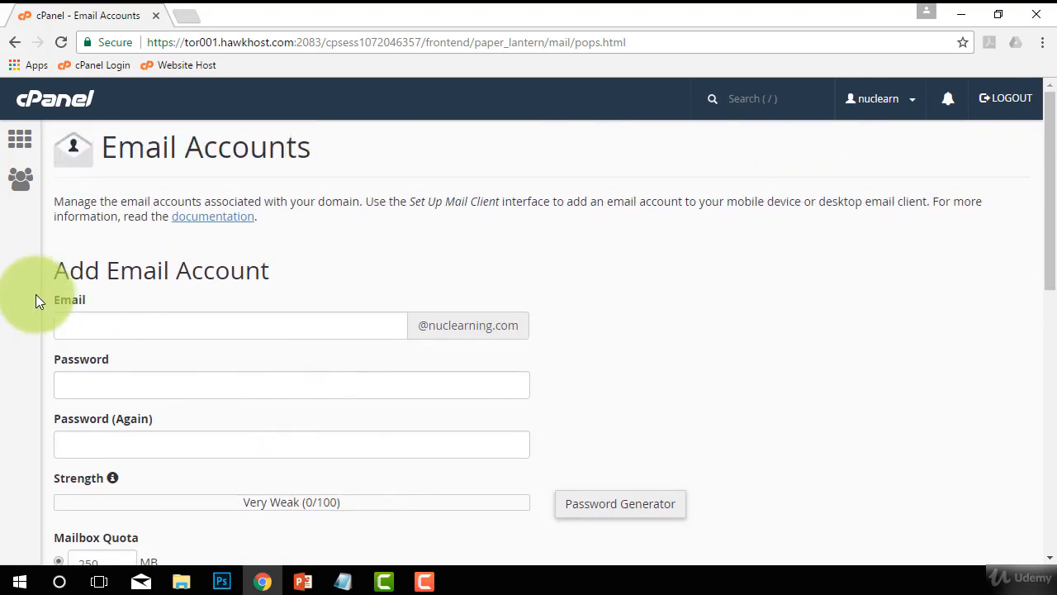
{"action": "left_click", "coordinate": [85, 320]}
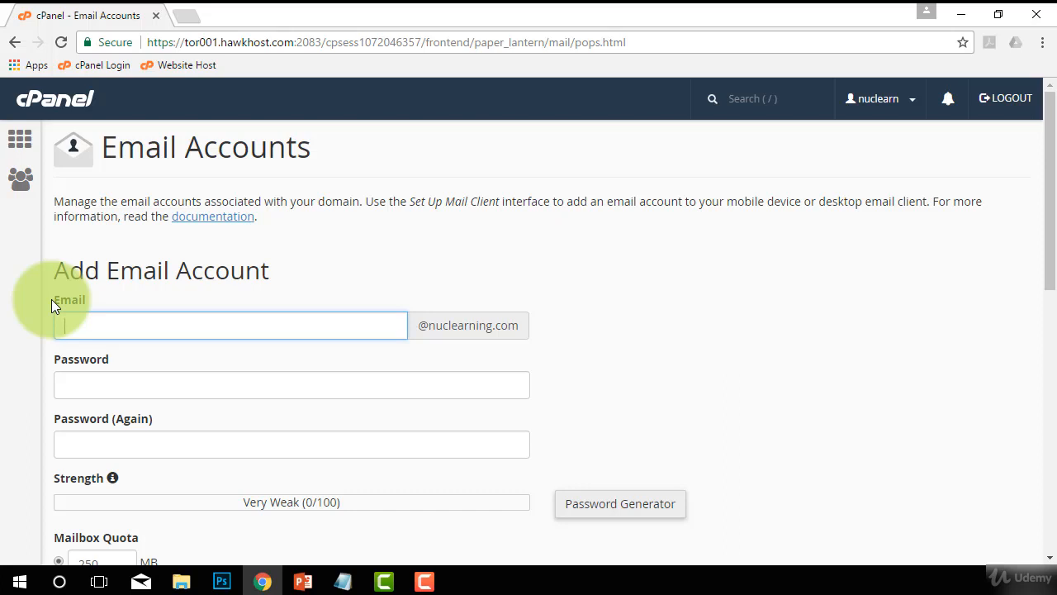
{"action": "type", "text": "rname"}
{"action": "key", "text": "BackSpace"}
{"action": "key", "text": "BackSpace"}
{"action": "key", "text": "BackSpace"}
{"action": "key", "text": "BackSpace"}
{"action": "key", "text": "BackSpace"}
{"action": "key", "text": "BackSpace"}
{"action": "key", "text": "BackSpace"}
{"action": "key", "text": "BackSpace"}
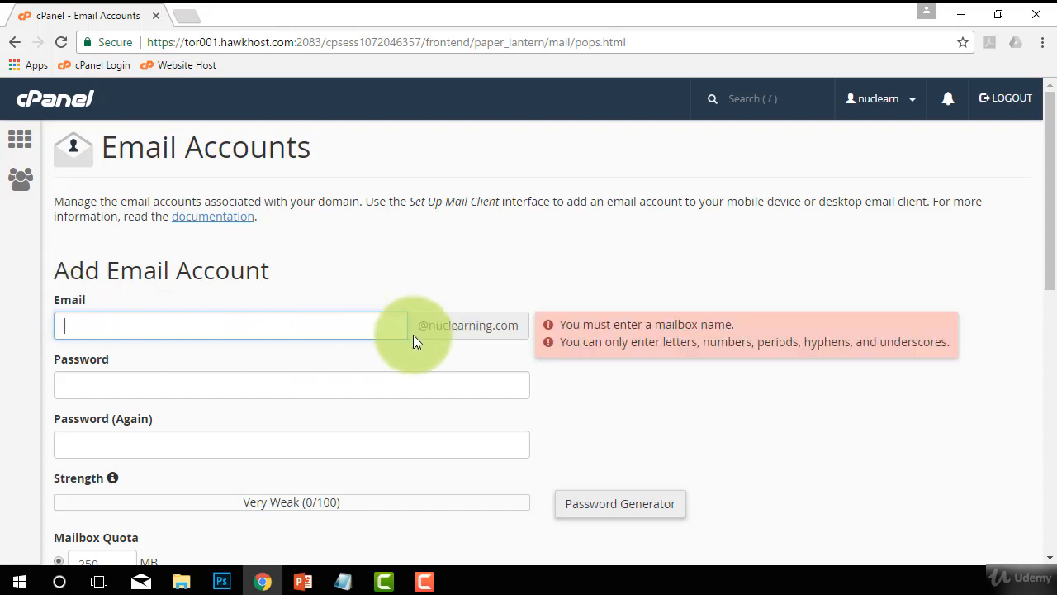
{"action": "left_click_drag", "start_coordinate": [417, 326], "coordinate": [523, 329]}
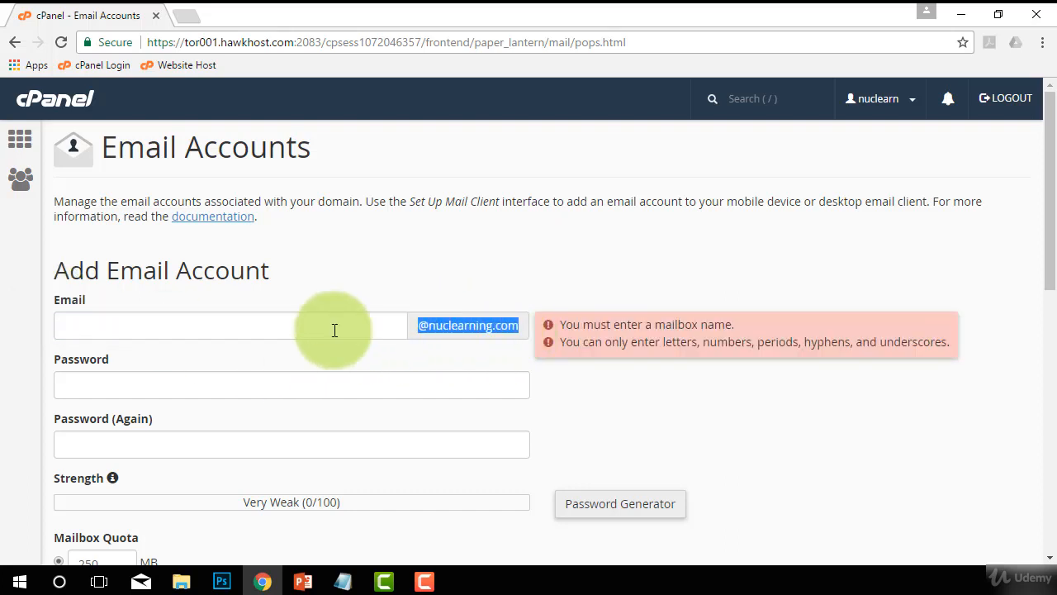
{"action": "left_click", "coordinate": [295, 328]}
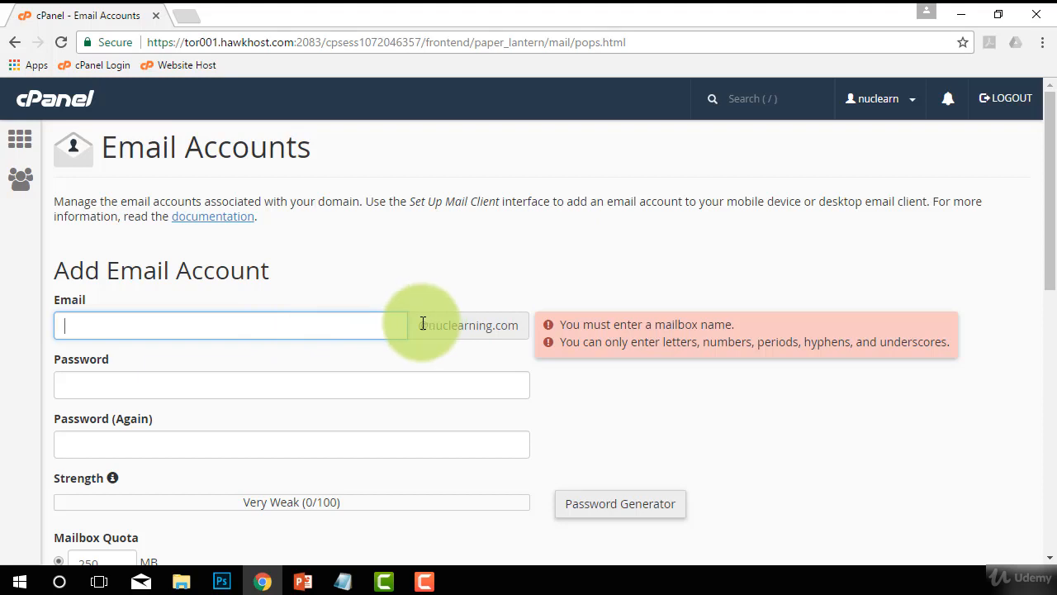
{"action": "left_click_drag", "start_coordinate": [423, 324], "coordinate": [524, 334]}
Enter info as the mailbox name for the new email account.
{"action": "left_click", "coordinate": [210, 323]}
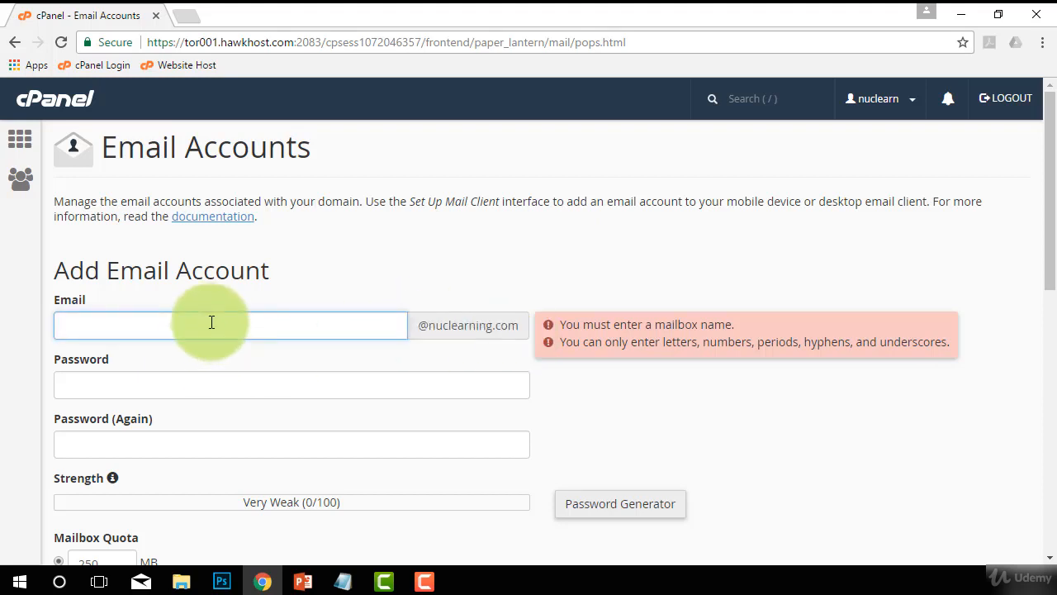
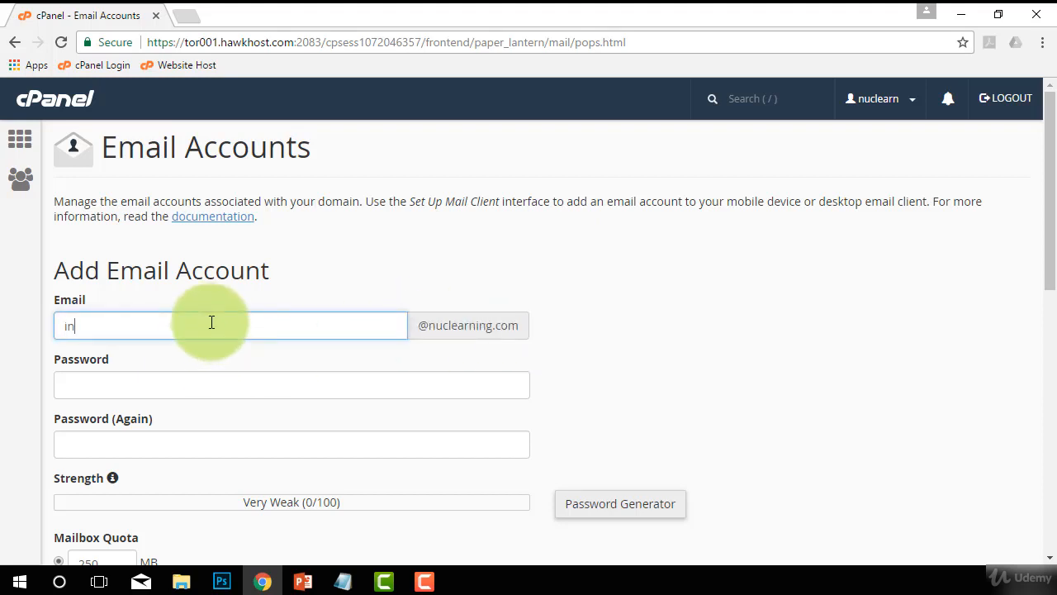
{"action": "double_click", "coordinate": [80, 326]}
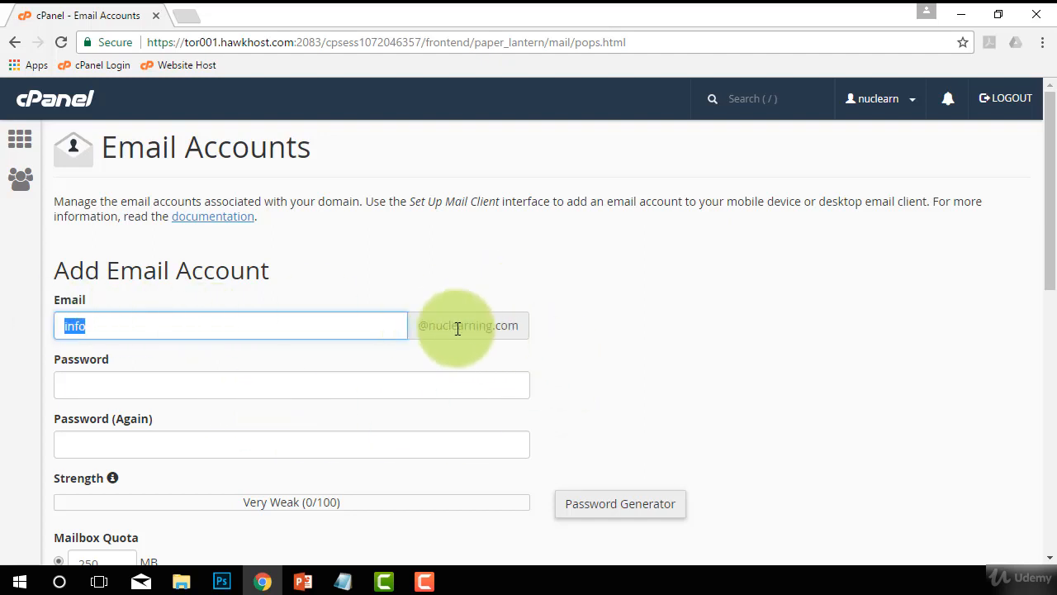
Enter the new mailbox's password and repeat it in the confirmation field.
{"action": "left_click", "coordinate": [322, 387]}
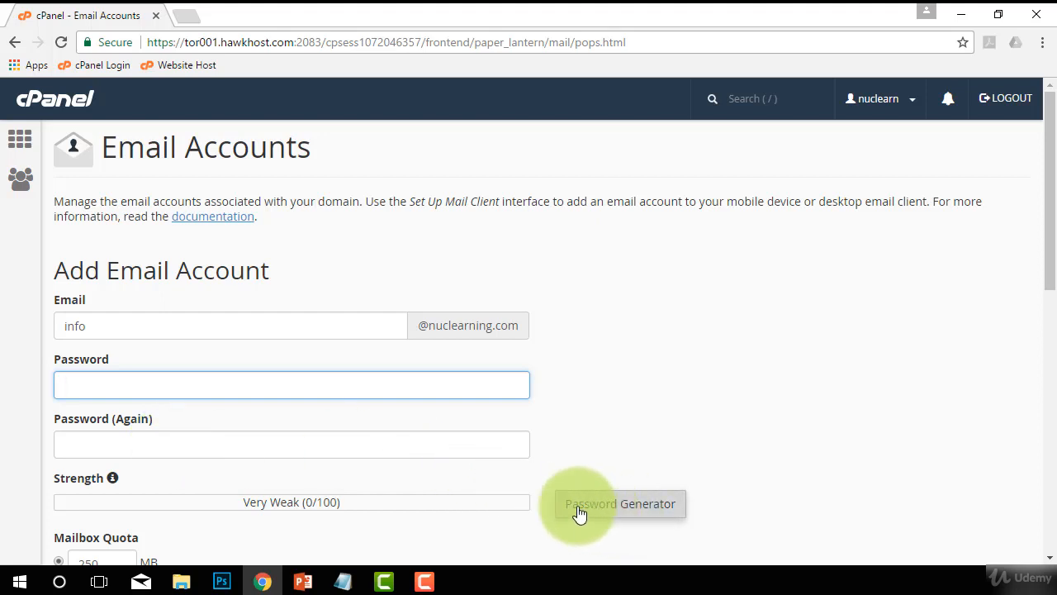
{"action": "left_click", "coordinate": [620, 514]}
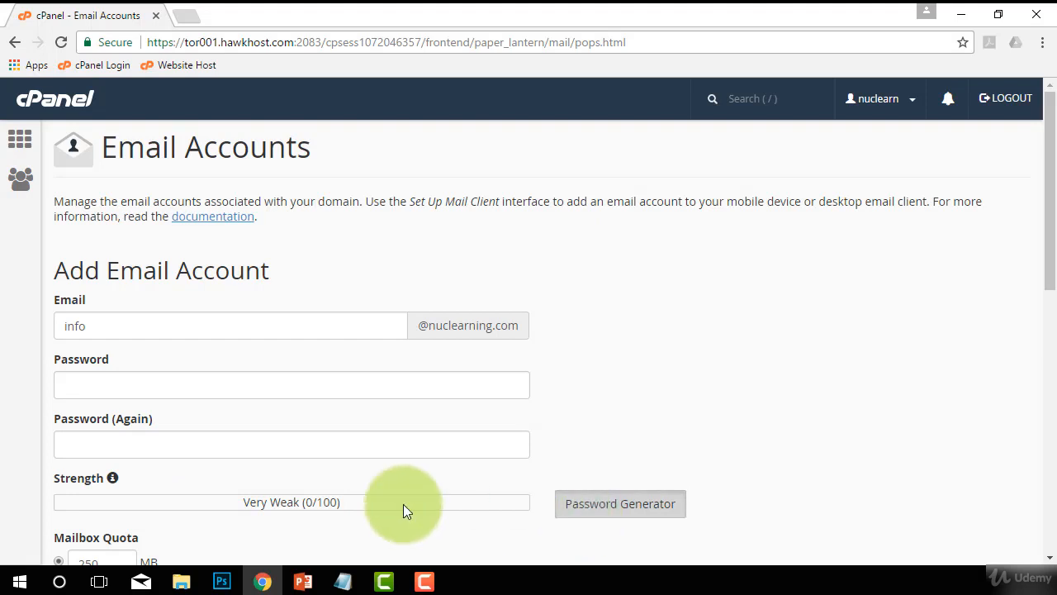
{"action": "left_click", "coordinate": [160, 384]}
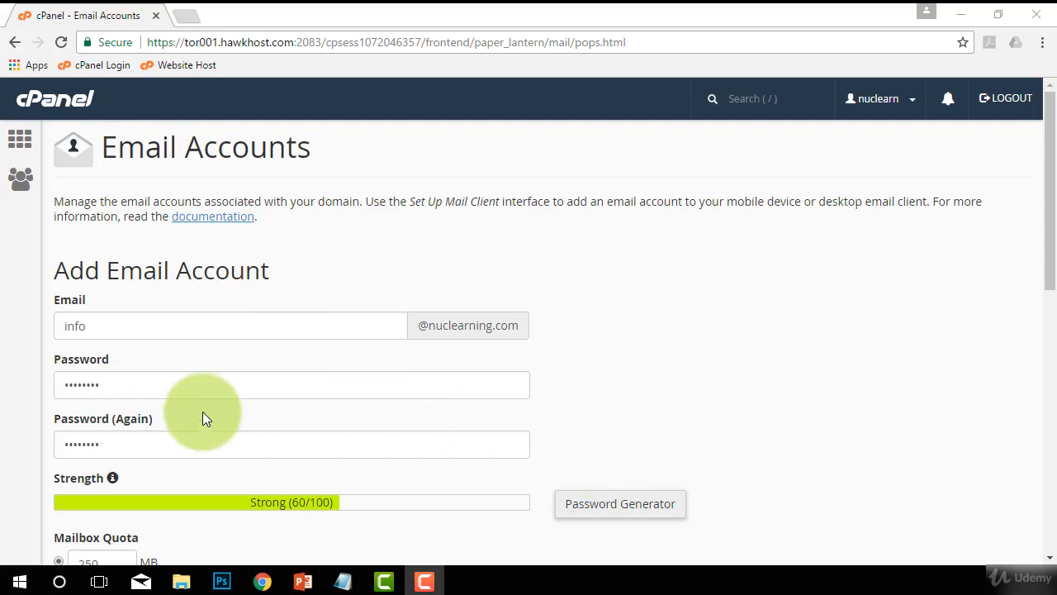
Set the new account's mailbox quota to Unlimited.
{"action": "scroll", "coordinate": [396, 393], "scroll_direction": "down", "scroll_amount": 1}
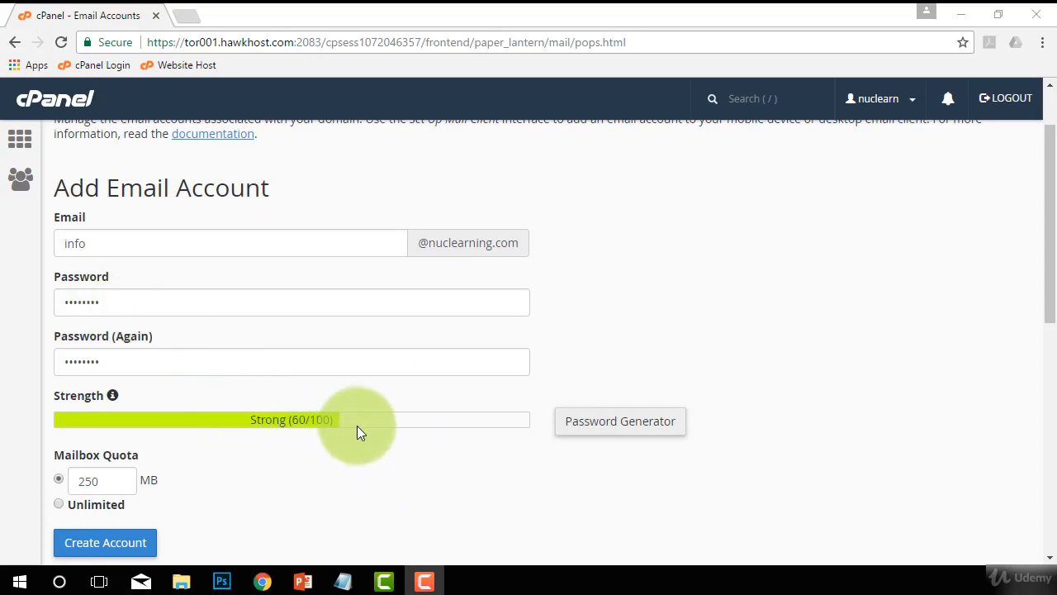
{"action": "scroll", "coordinate": [344, 432], "scroll_direction": "down", "scroll_amount": 1}
{"action": "left_click", "coordinate": [59, 419]}
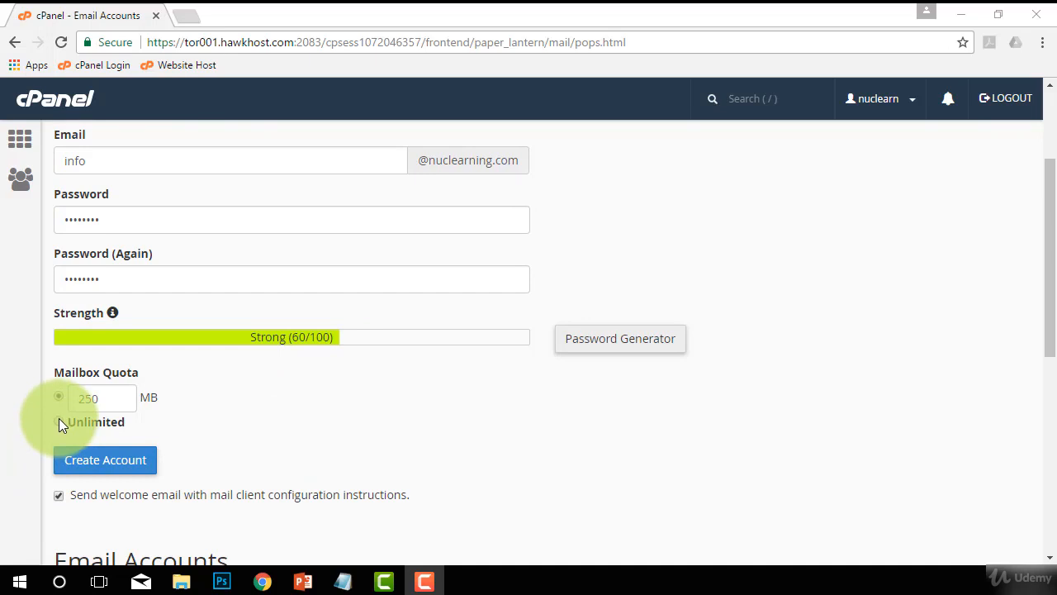
{"action": "left_click", "coordinate": [59, 421]}
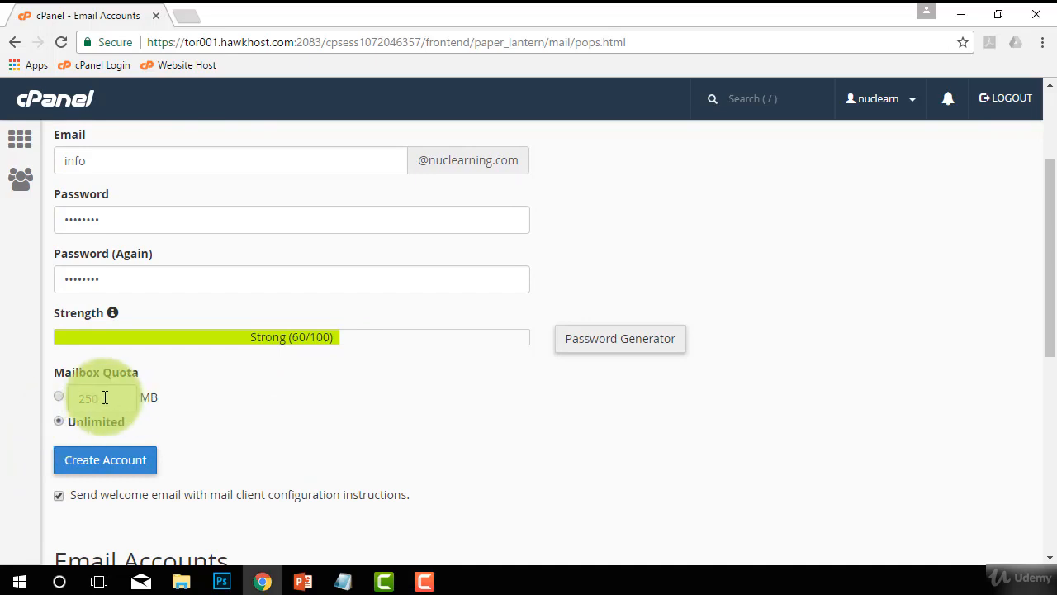
{"action": "left_click_drag", "start_coordinate": [106, 398], "coordinate": [73, 402]}
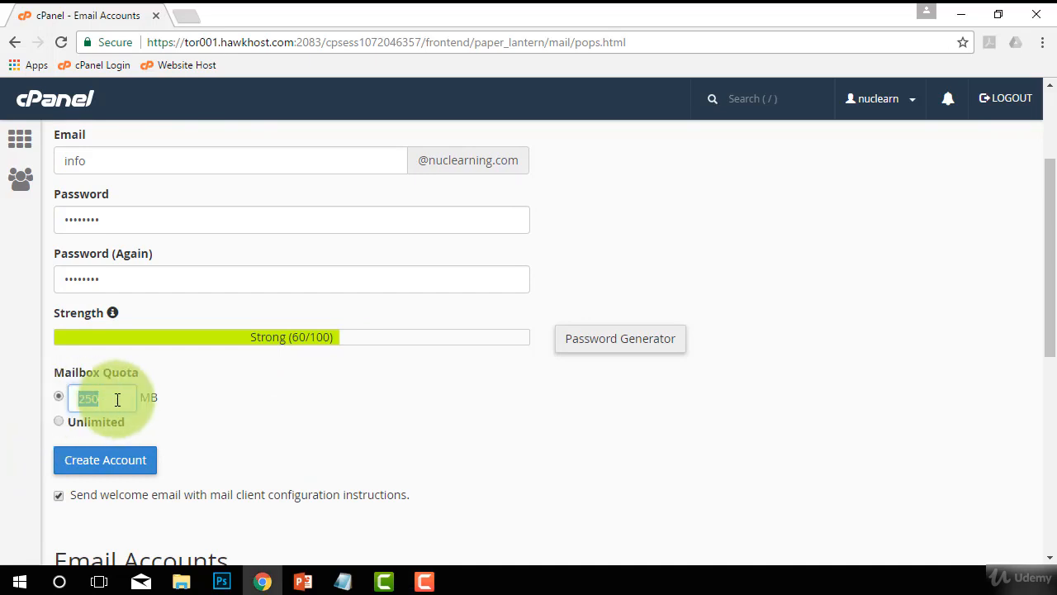
{"action": "left_click", "coordinate": [56, 422]}
Create the info email account, keeping the welcome email with mail client instructions enabled.
{"action": "scroll", "coordinate": [307, 432], "scroll_direction": "down", "scroll_amount": 1}
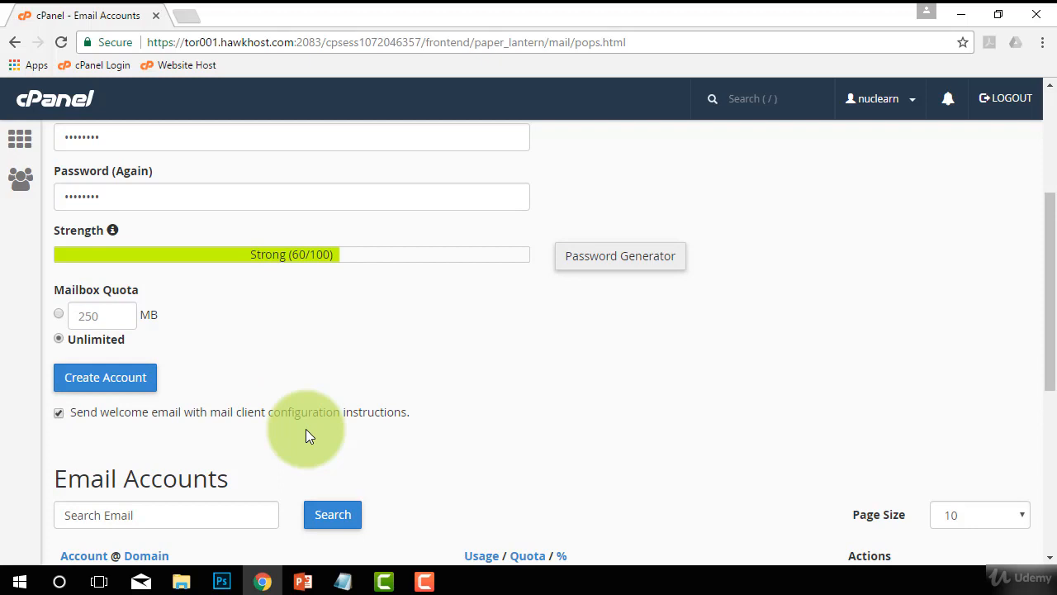
{"action": "scroll", "coordinate": [416, 428], "scroll_direction": "down", "scroll_amount": 1}
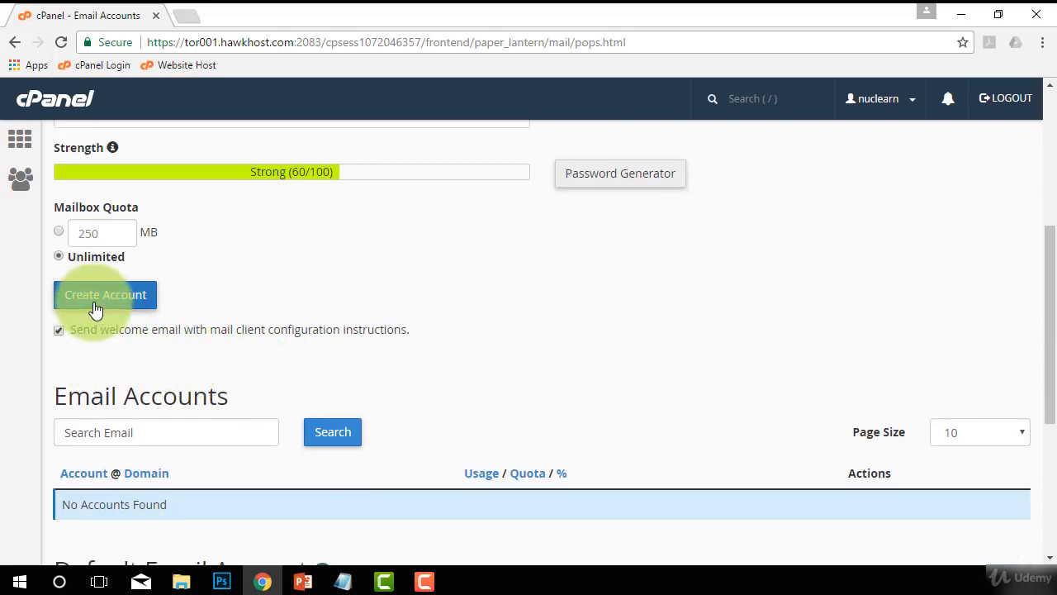
{"action": "scroll", "coordinate": [284, 342], "scroll_direction": "up", "scroll_amount": 1}
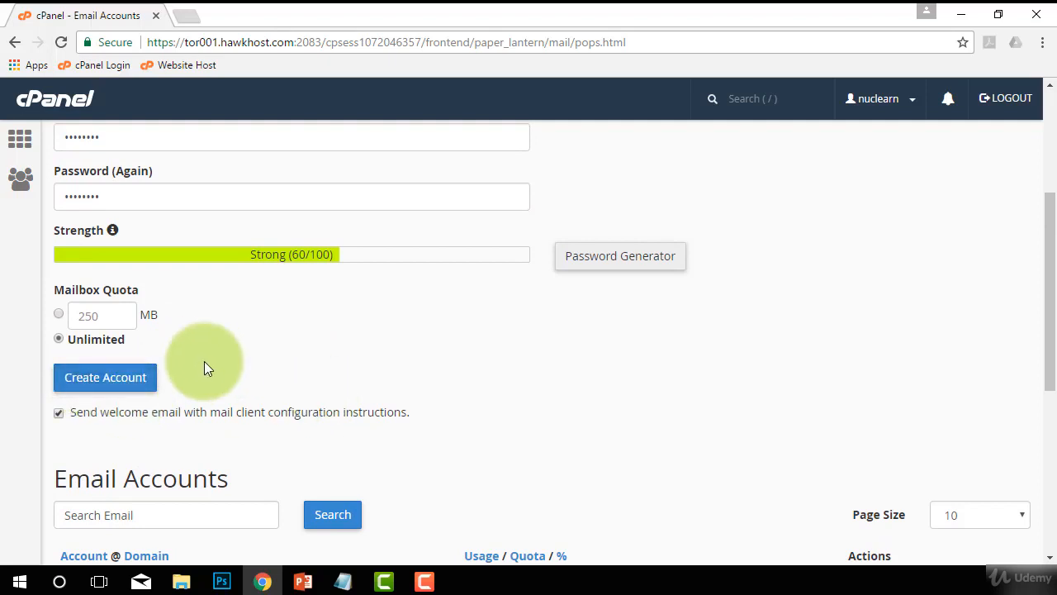
{"action": "left_click", "coordinate": [101, 380]}
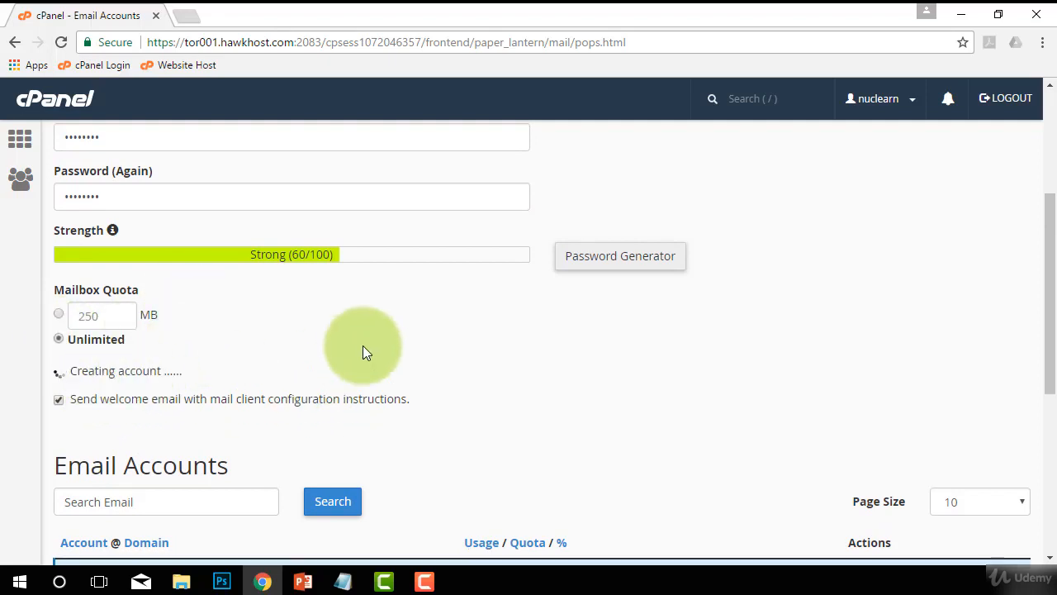
Check the new info mailbox's entry in the Email Accounts list.
{"action": "scroll", "coordinate": [363, 351], "scroll_direction": "down", "scroll_amount": 1}
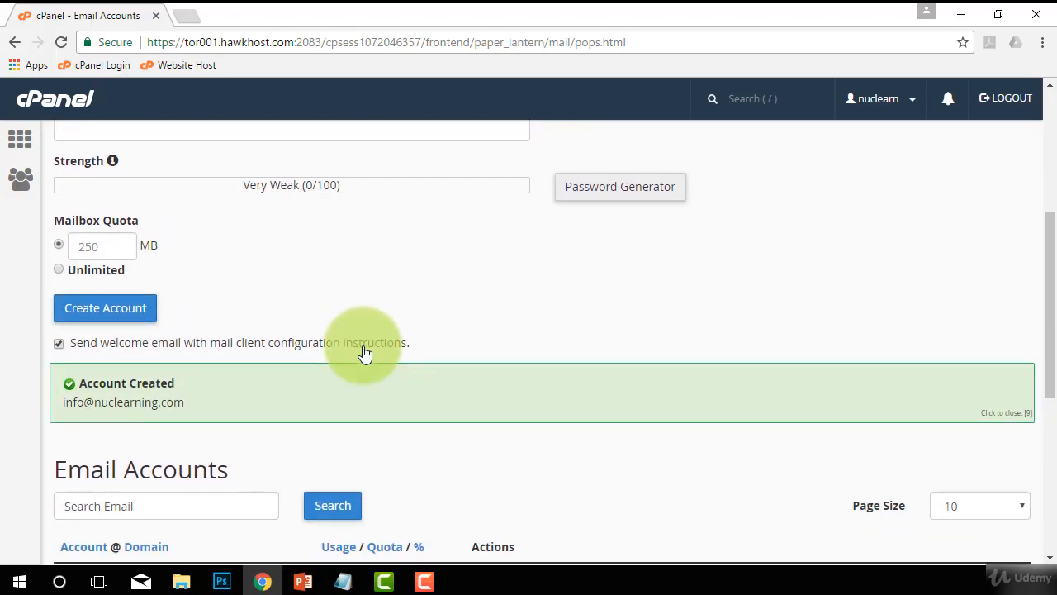
{"action": "scroll", "coordinate": [363, 351], "scroll_direction": "down", "scroll_amount": 2}
{"action": "scroll", "coordinate": [460, 277], "scroll_direction": "down", "scroll_amount": 1}
{"action": "scroll", "coordinate": [160, 319], "scroll_direction": "down", "scroll_amount": 1}
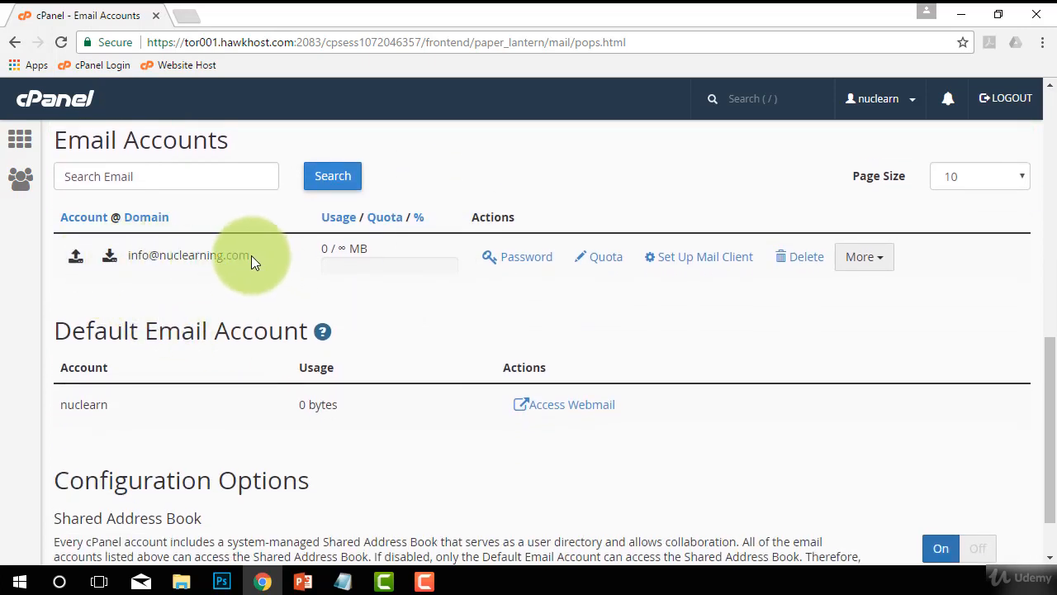
{"action": "left_click_drag", "start_coordinate": [251, 256], "coordinate": [138, 255]}
{"action": "left_click", "coordinate": [277, 303]}
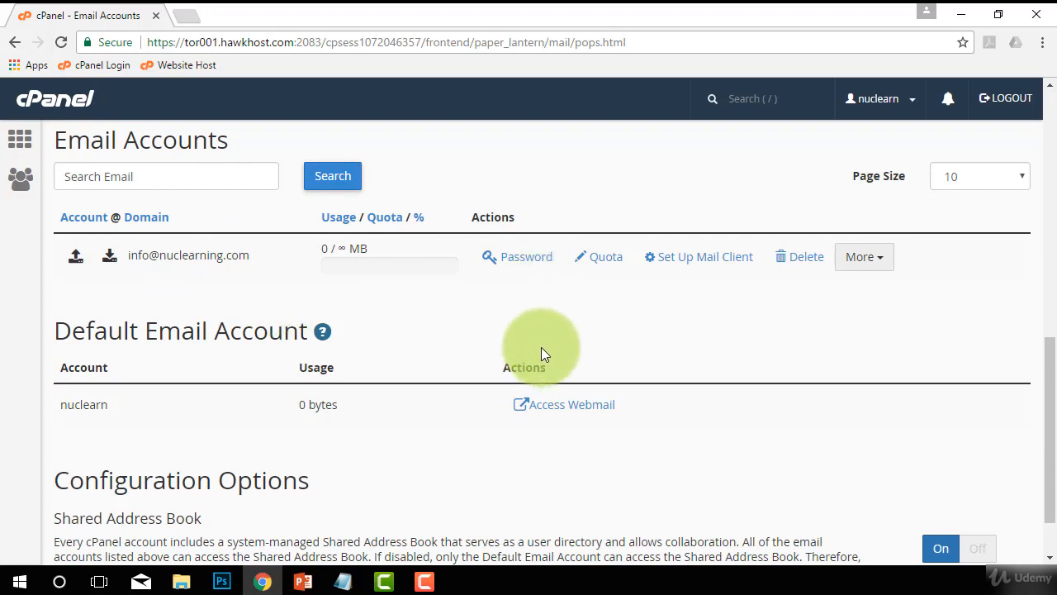
Open the password change form for the info mailbox in the accounts list.
{"action": "scroll", "coordinate": [307, 258], "scroll_direction": "down", "scroll_amount": 1}
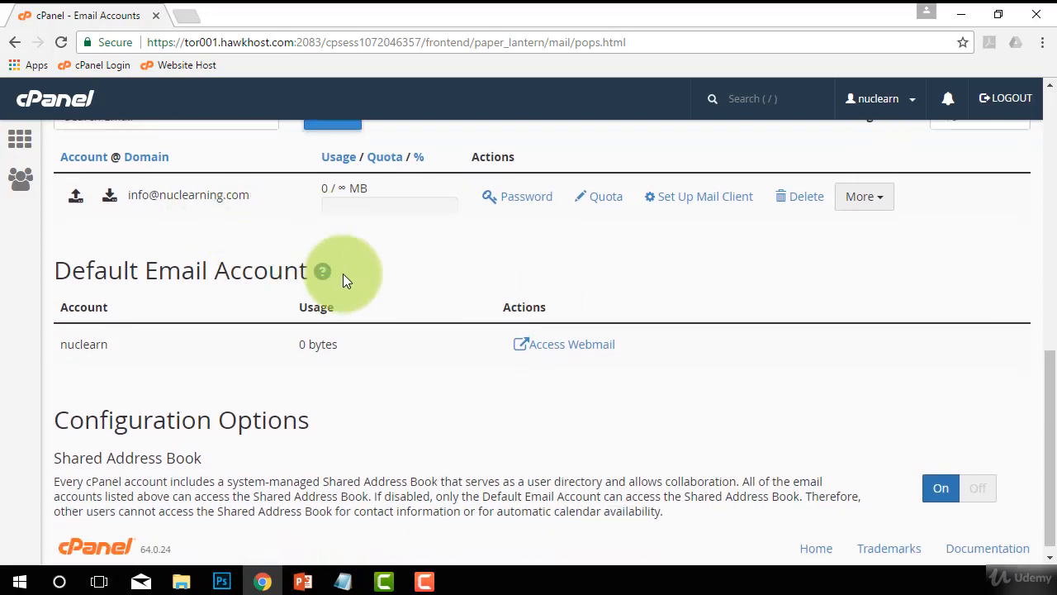
{"action": "scroll", "coordinate": [353, 284], "scroll_direction": "up", "scroll_amount": 1}
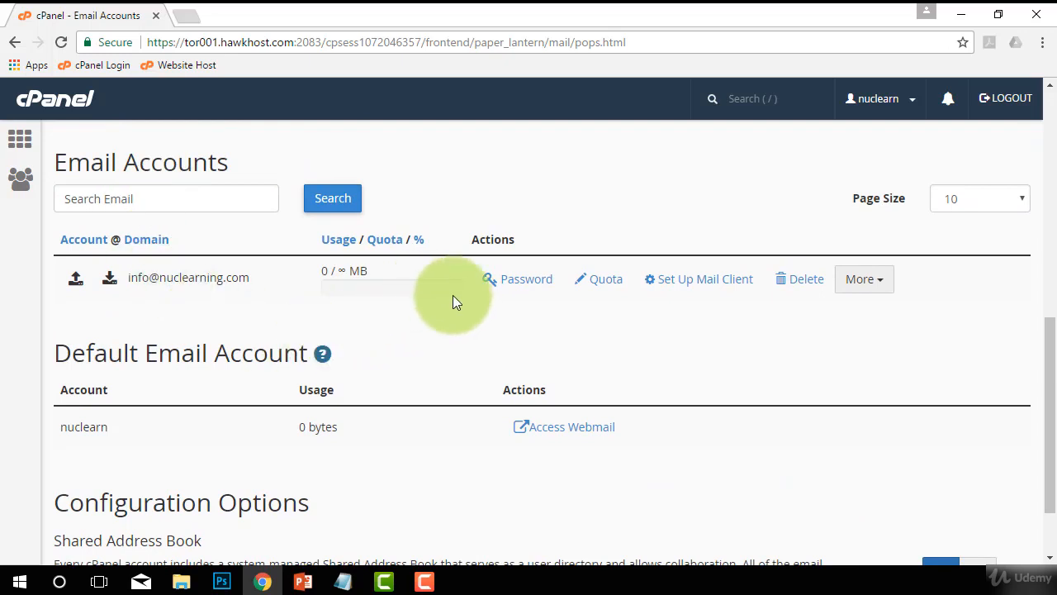
{"action": "left_click", "coordinate": [519, 285]}
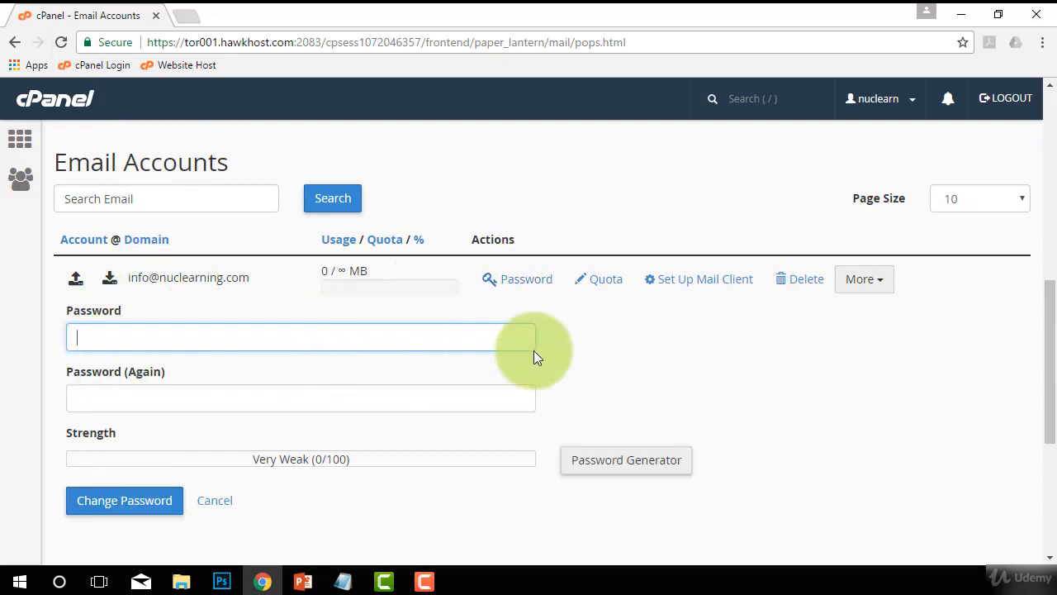
{"action": "left_click", "coordinate": [631, 337]}
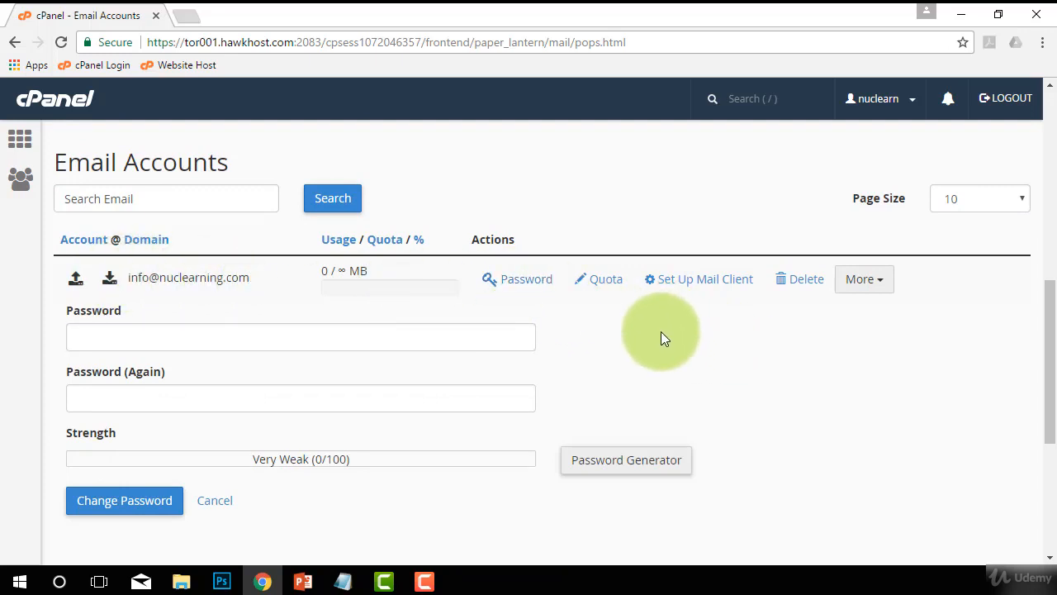
Review the Set Up Mail Client page for the info mailbox and return to the Email Accounts list.
{"action": "left_click", "coordinate": [680, 285]}
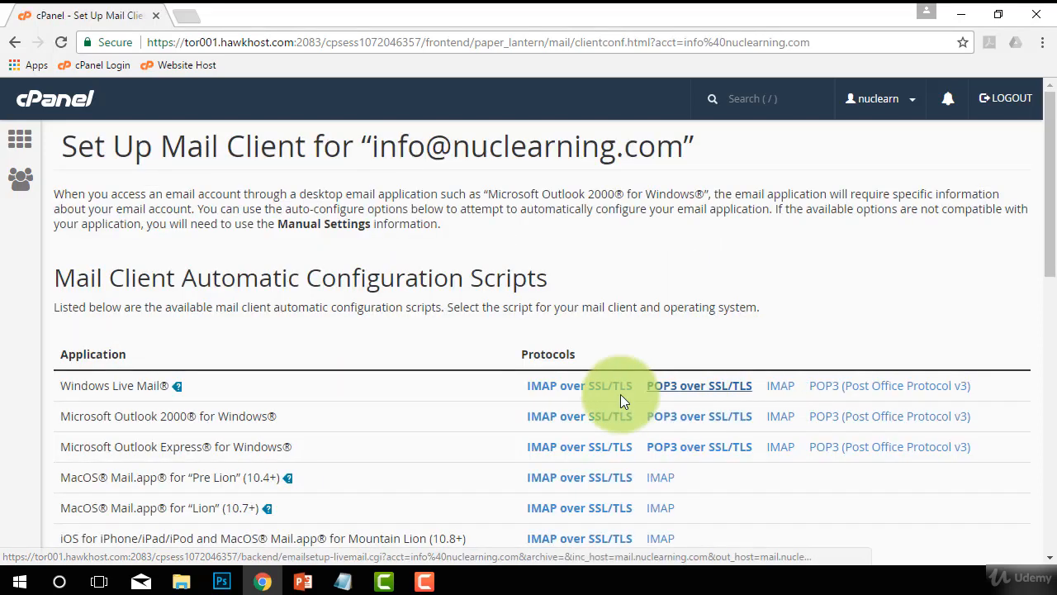
{"action": "scroll", "coordinate": [412, 288], "scroll_direction": "down", "scroll_amount": 1}
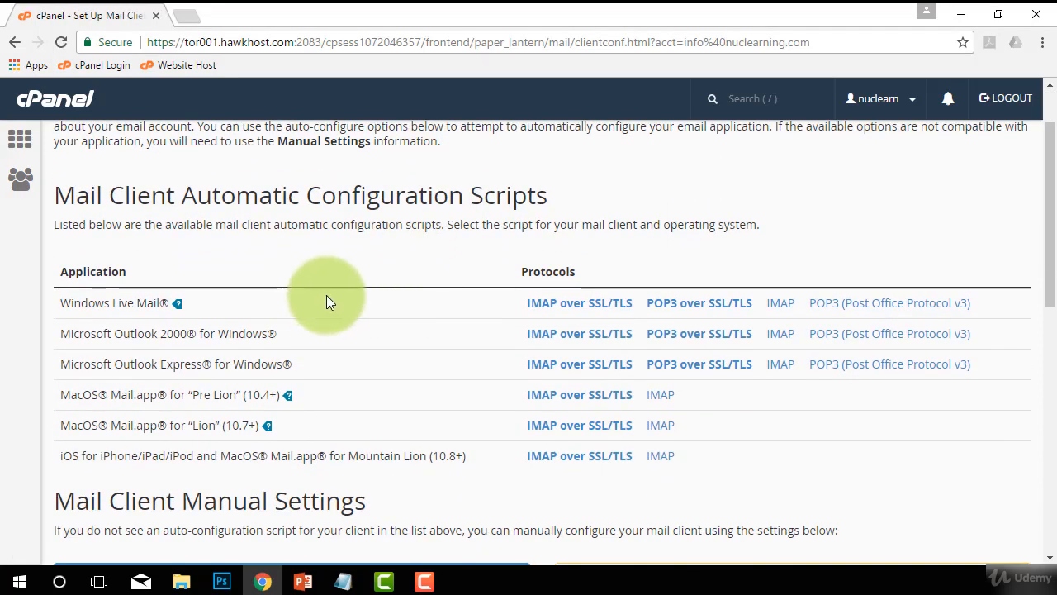
{"action": "scroll", "coordinate": [383, 406], "scroll_direction": "up", "scroll_amount": 1}
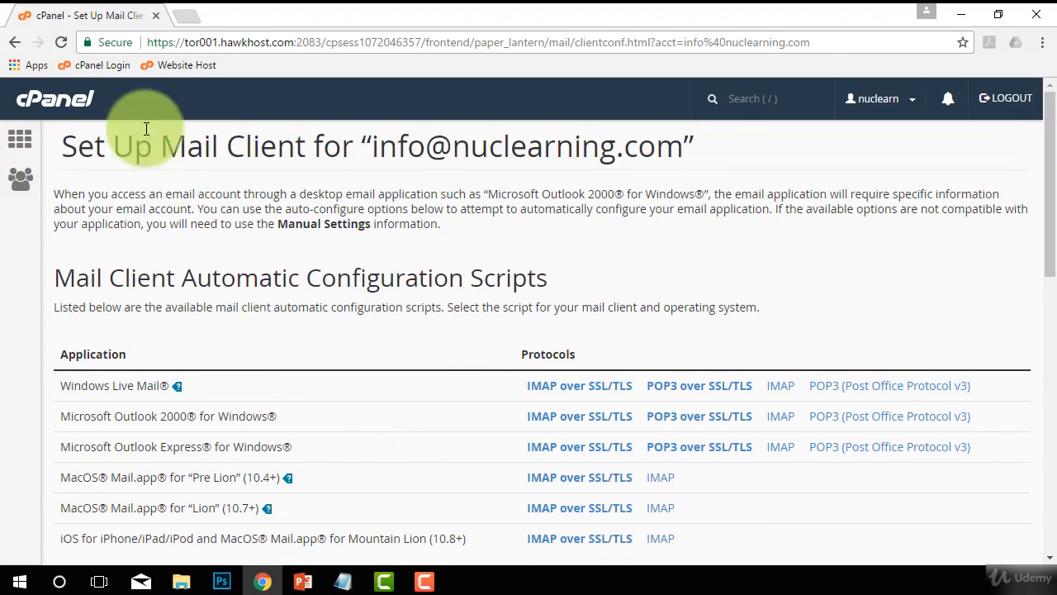
{"action": "scroll", "coordinate": [307, 260], "scroll_direction": "down", "scroll_amount": 2}
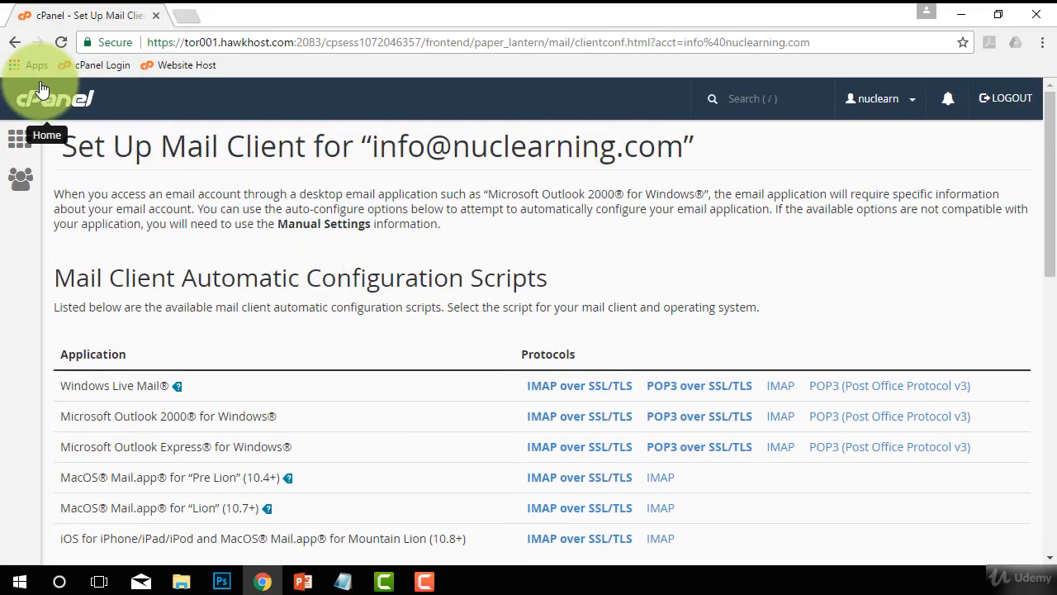
{"action": "left_click", "coordinate": [15, 41]}
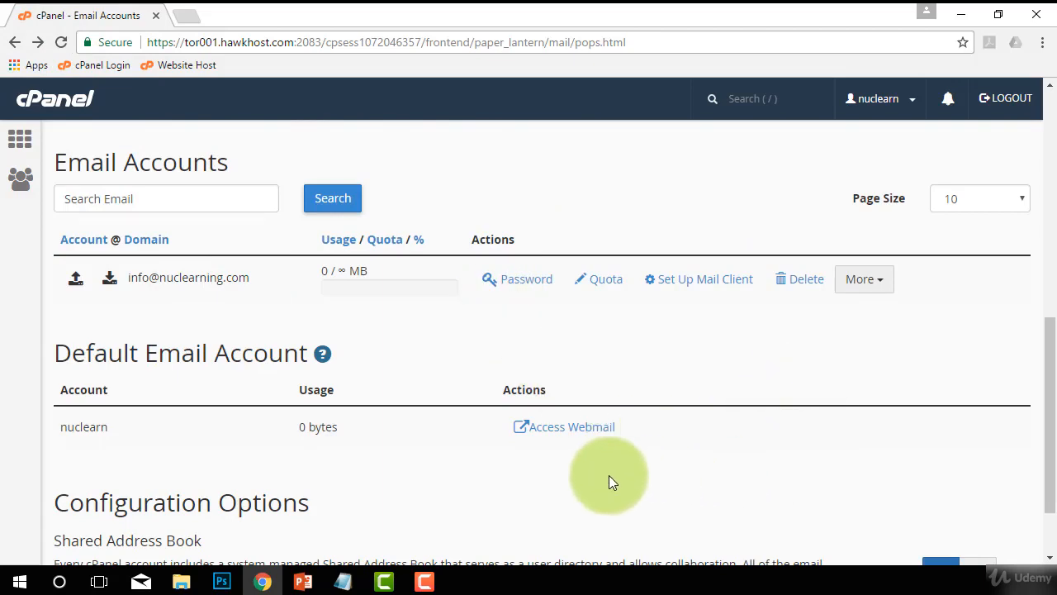
Open the Set Up Mail Client page for the info mailbox from the Email Accounts list.
{"action": "scroll", "coordinate": [609, 483], "scroll_direction": "down", "scroll_amount": 1}
{"action": "scroll", "coordinate": [755, 479], "scroll_direction": "up", "scroll_amount": 3}
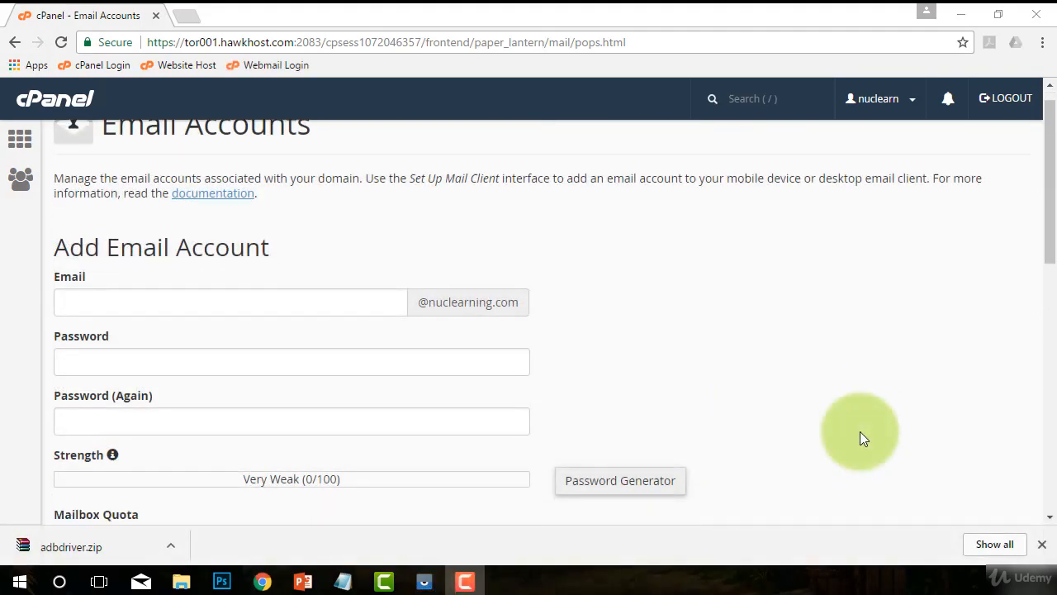
{"action": "scroll", "coordinate": [860, 431], "scroll_direction": "down", "scroll_amount": 4}
{"action": "scroll", "coordinate": [710, 348], "scroll_direction": "down", "scroll_amount": 3}
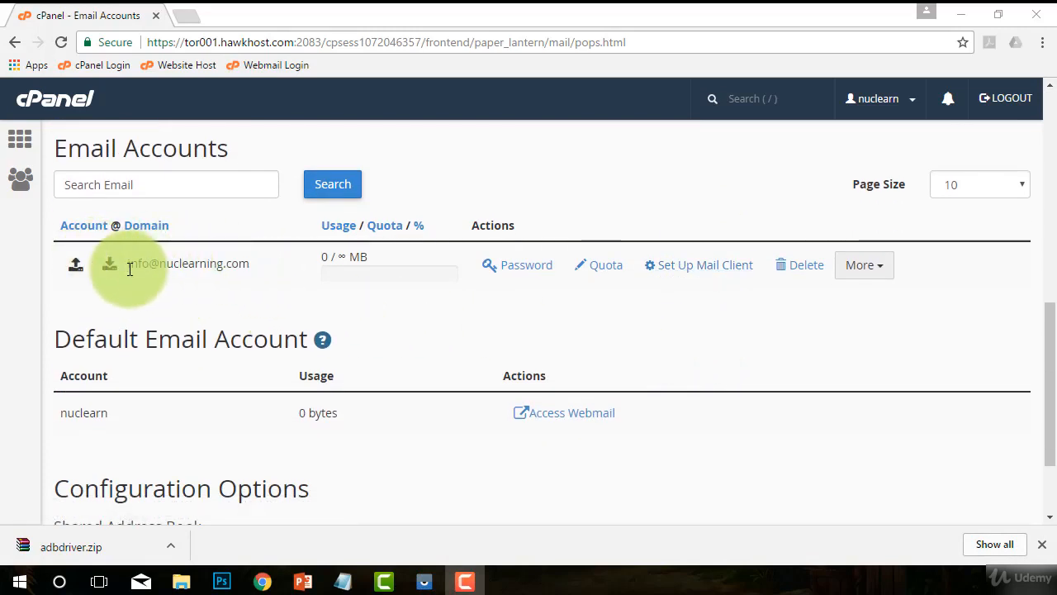
{"action": "left_click", "coordinate": [690, 273]}
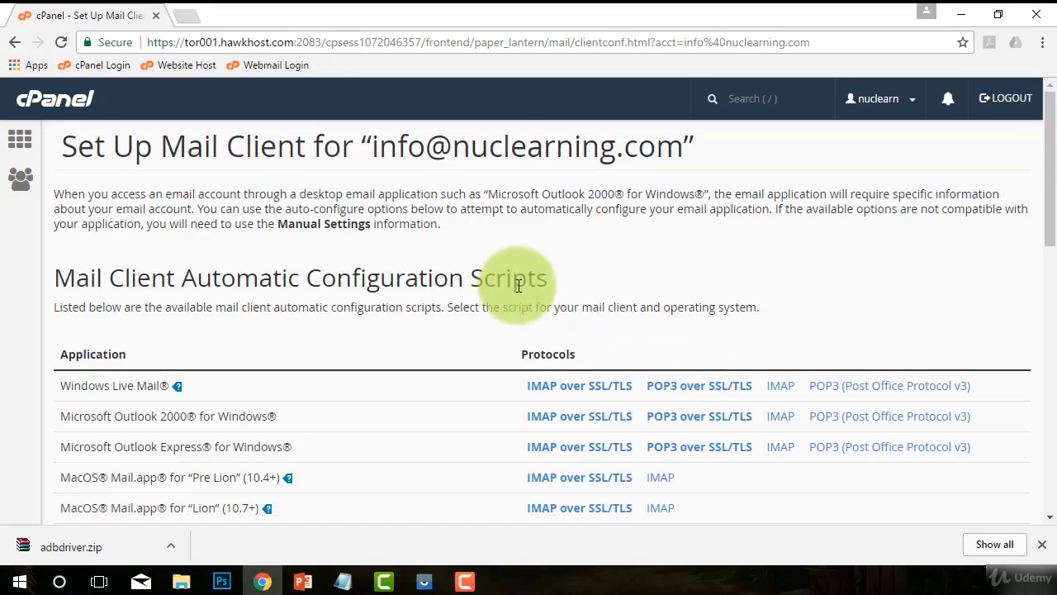
Copy the username, password, incoming server and outgoing server rows from the Secure SSL/TLS manual settings.
{"action": "scroll", "coordinate": [434, 293], "scroll_direction": "down", "scroll_amount": 4}
{"action": "scroll", "coordinate": [432, 293], "scroll_direction": "down", "scroll_amount": 1}
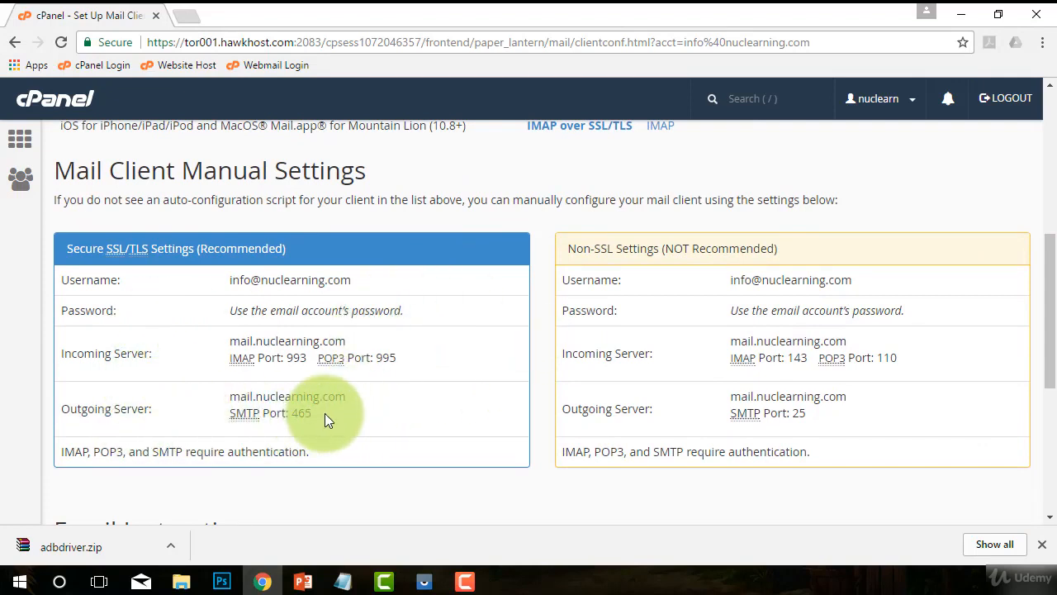
{"action": "left_click_drag", "start_coordinate": [333, 411], "coordinate": [61, 284]}
{"action": "key", "text": "ctrl+c"}
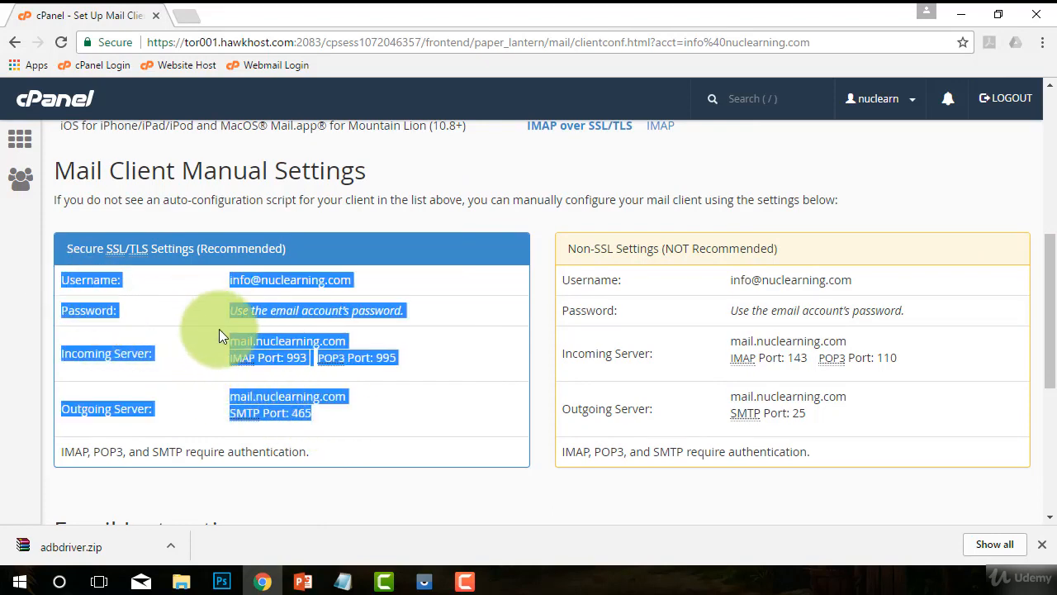
{"action": "right_click", "coordinate": [246, 278]}
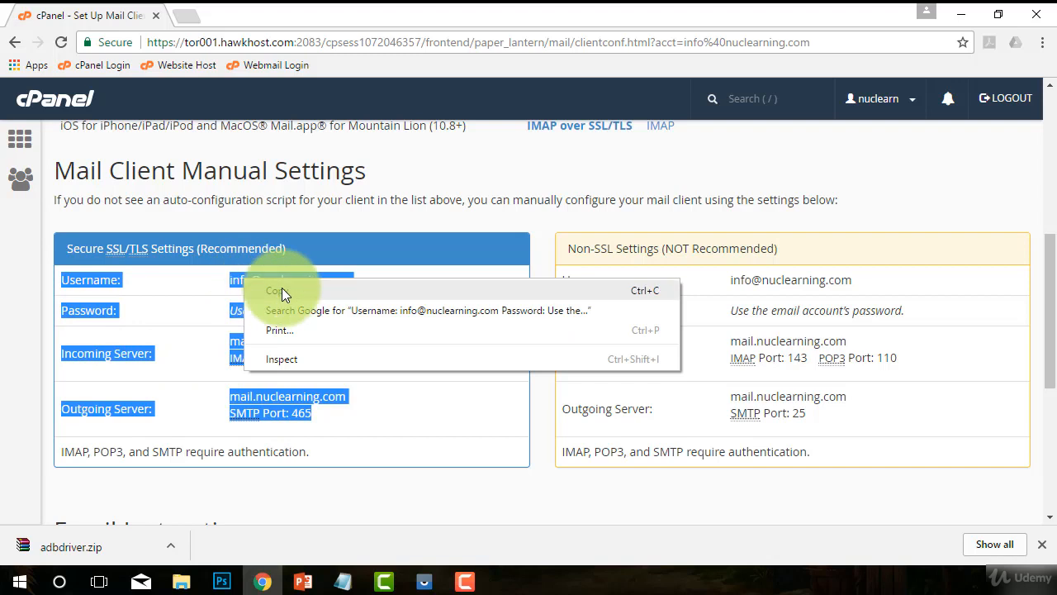
{"action": "left_click", "coordinate": [282, 289]}
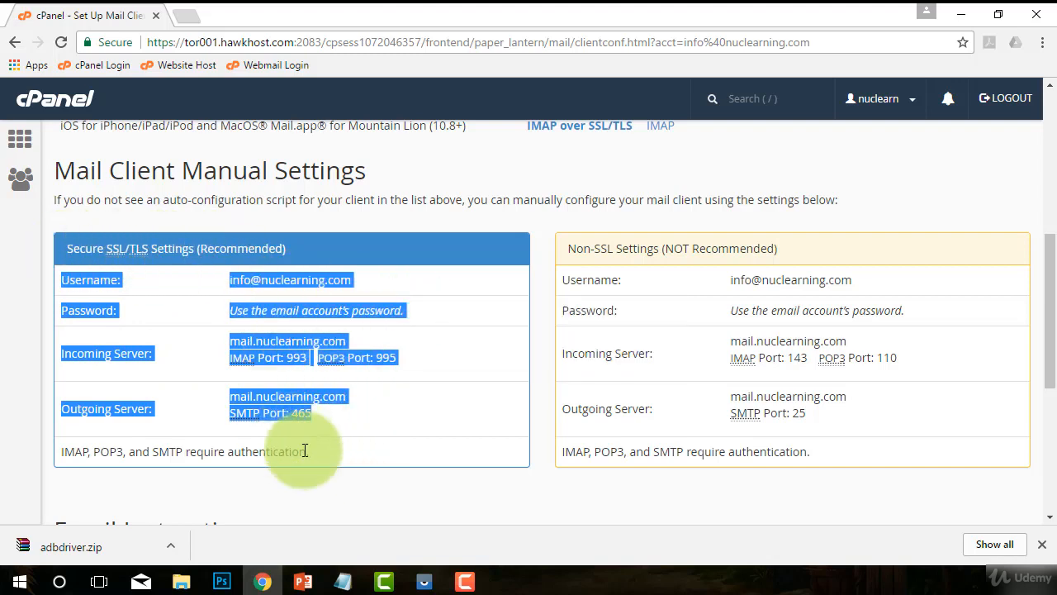
Switch to Notepad, paste the copied mail settings below the database details and save the file as serverinformation.txt.
{"action": "mouse_move", "coordinate": [342, 578]}
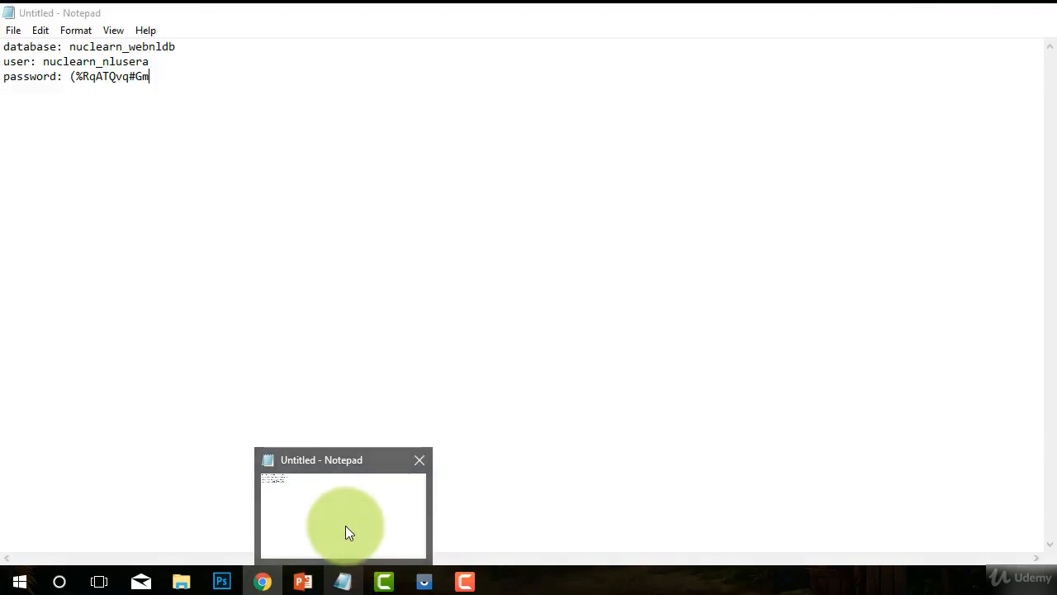
{"action": "left_click", "coordinate": [346, 526]}
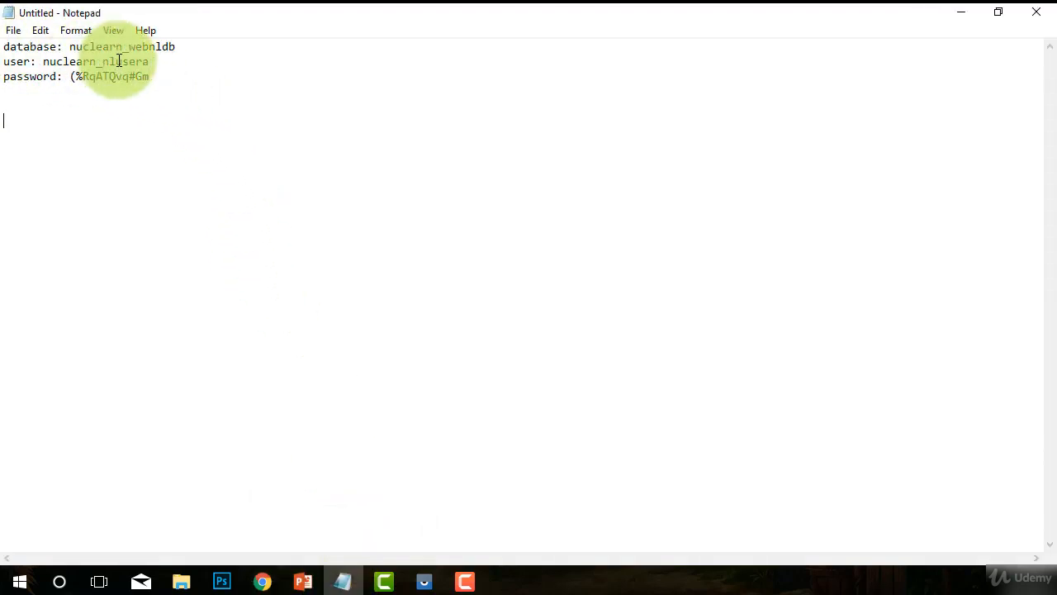
{"action": "left_click", "coordinate": [96, 112]}
{"action": "right_click", "coordinate": [90, 111]}
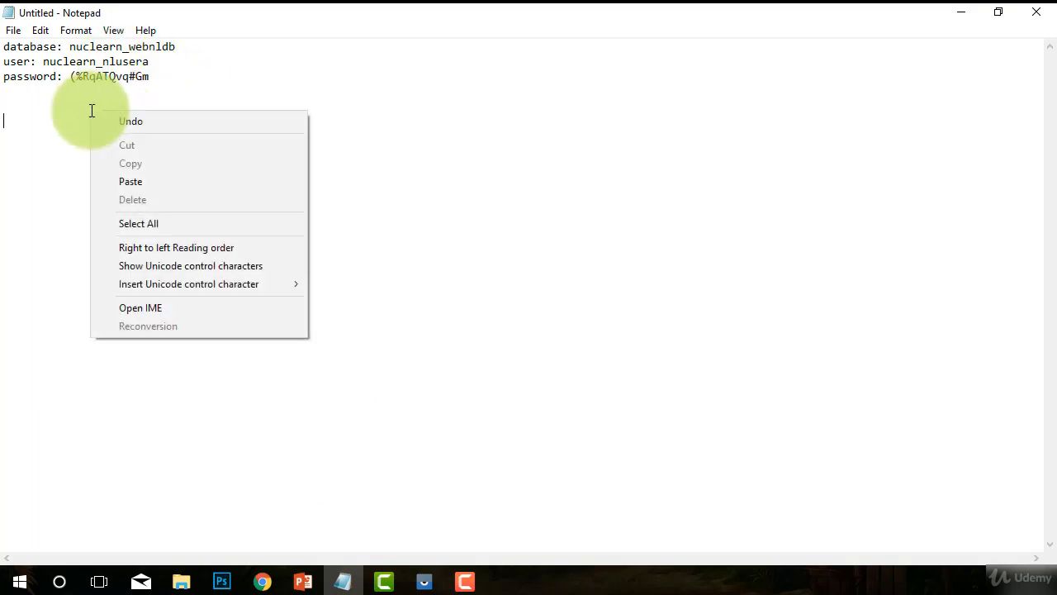
{"action": "left_click", "coordinate": [127, 181]}
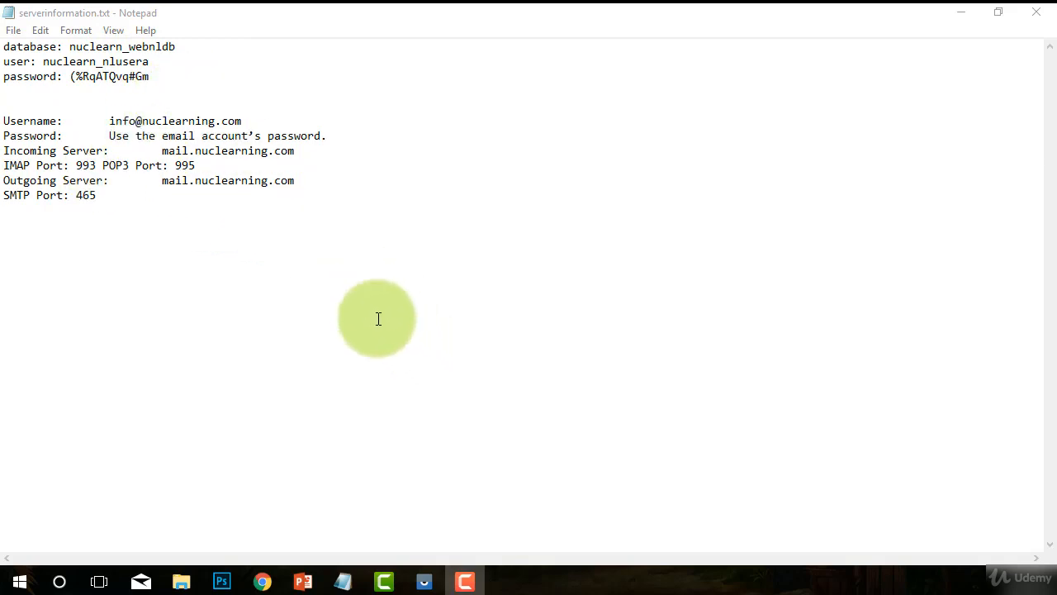
Minimize Notepad and return to the cPanel home page in the browser.
{"action": "left_click", "coordinate": [961, 12]}
{"action": "left_click", "coordinate": [511, 201]}
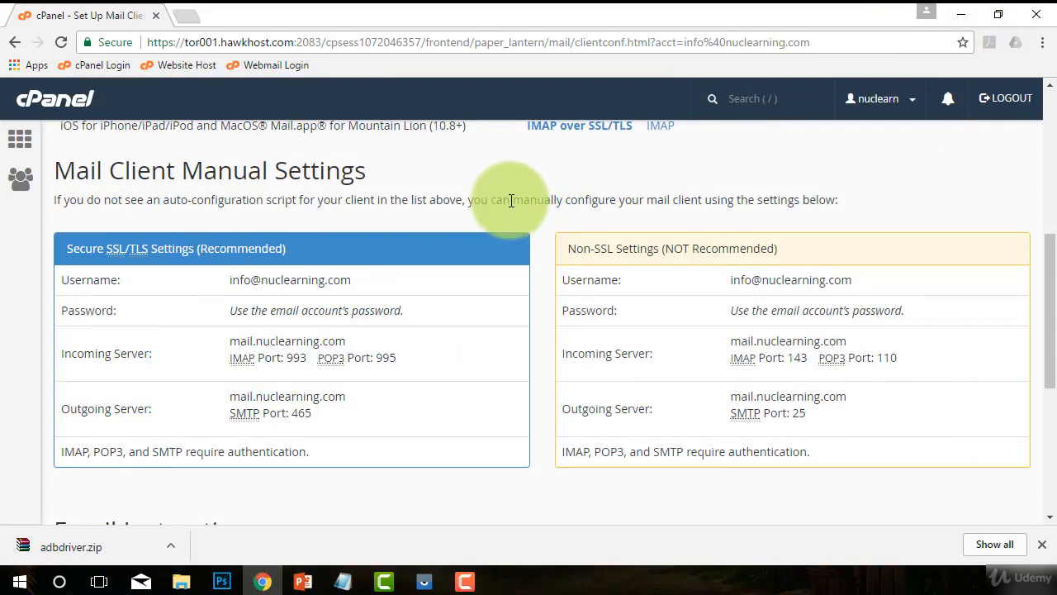
{"action": "left_click", "coordinate": [52, 104]}
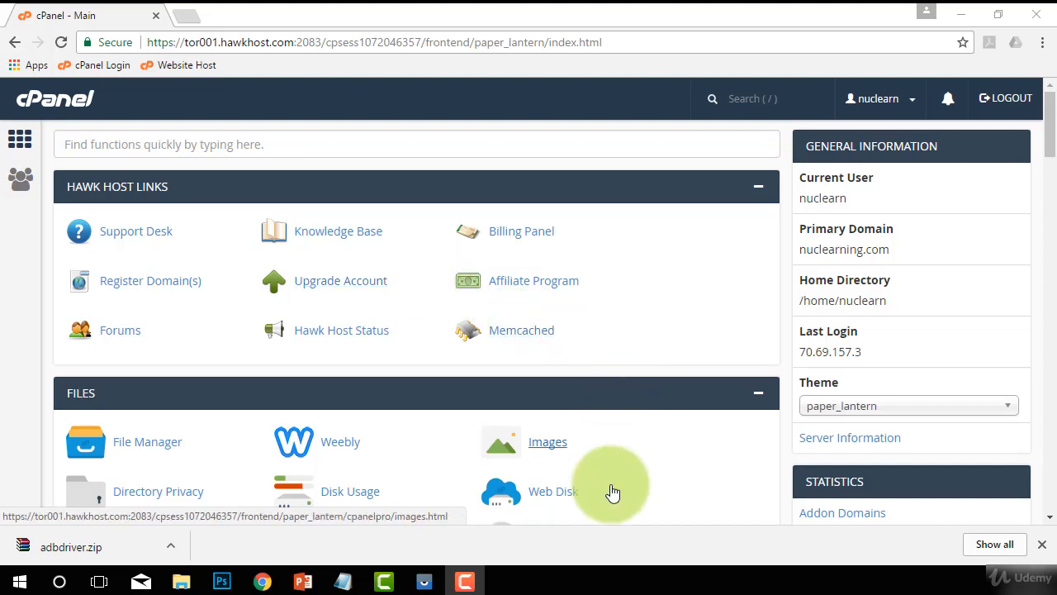
{"action": "left_click", "coordinate": [193, 20]}
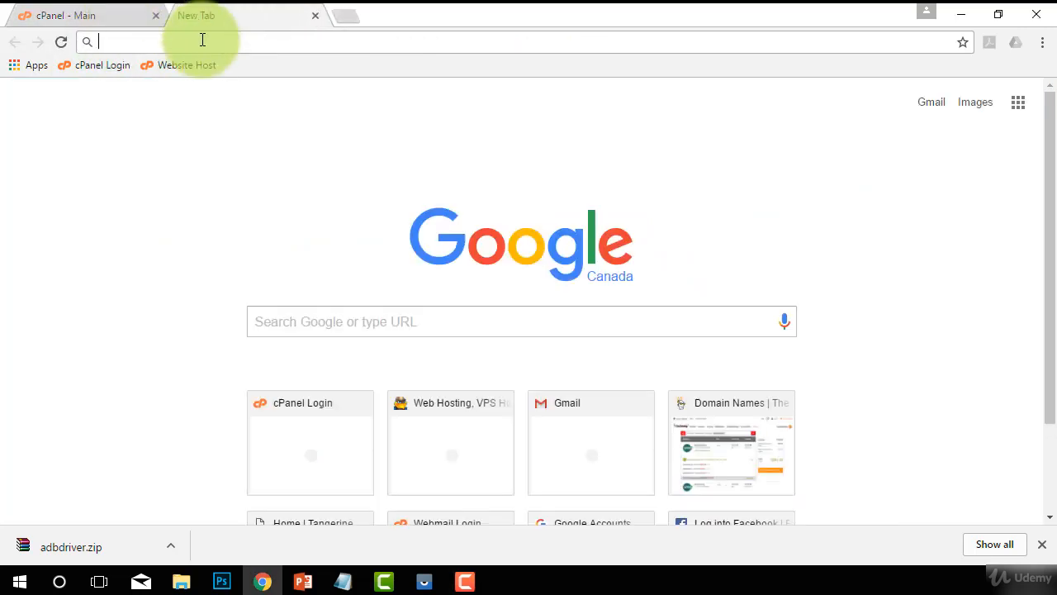
{"action": "type", "text": "https://nuclearning.com:2096"}
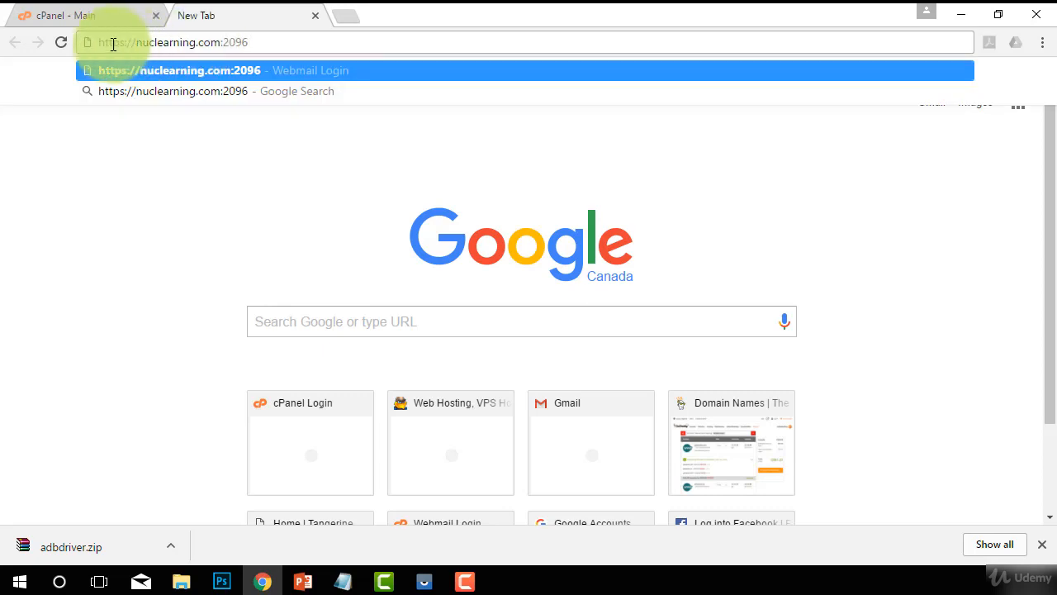
{"action": "key", "text": "Return"}
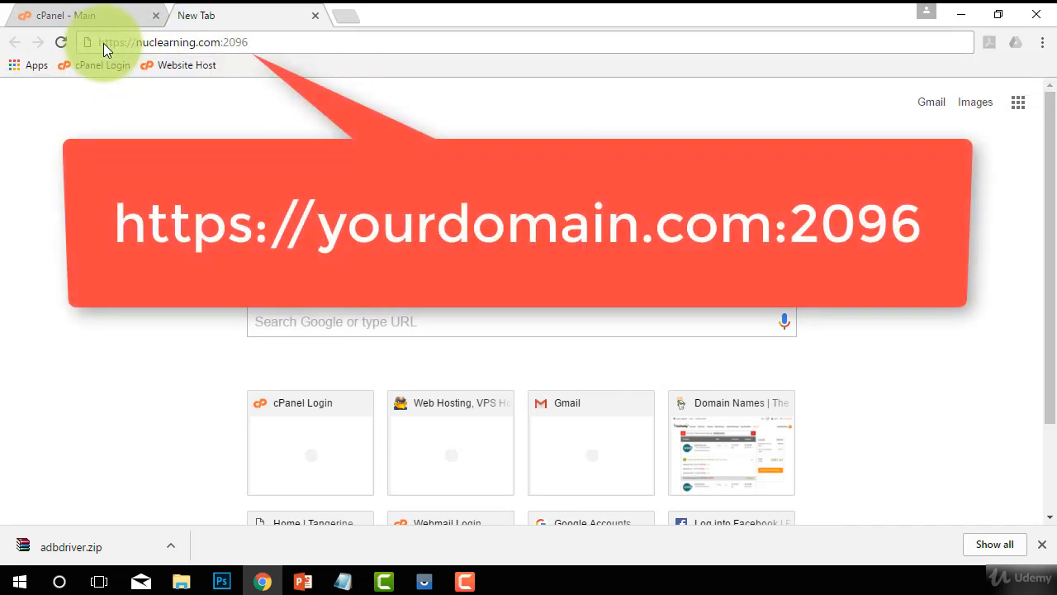
{"action": "left_click_drag", "start_coordinate": [98, 43], "coordinate": [222, 41]}
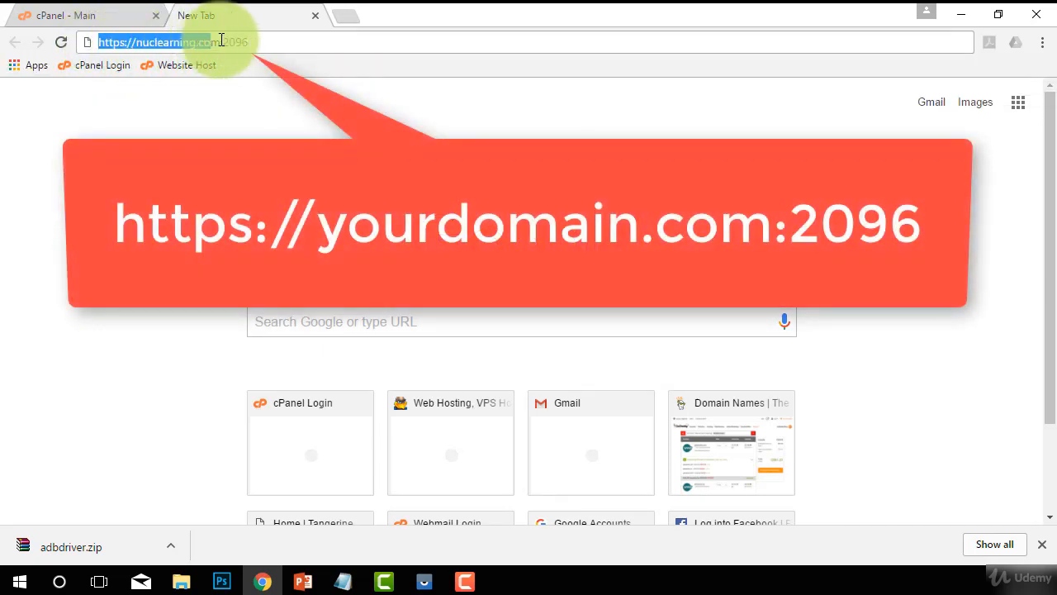
Restore the browser window to a smaller size and move it down to uncover the desktop icons.
{"action": "left_click", "coordinate": [999, 17]}
{"action": "left_click_drag", "start_coordinate": [729, 29], "coordinate": [697, 27]}
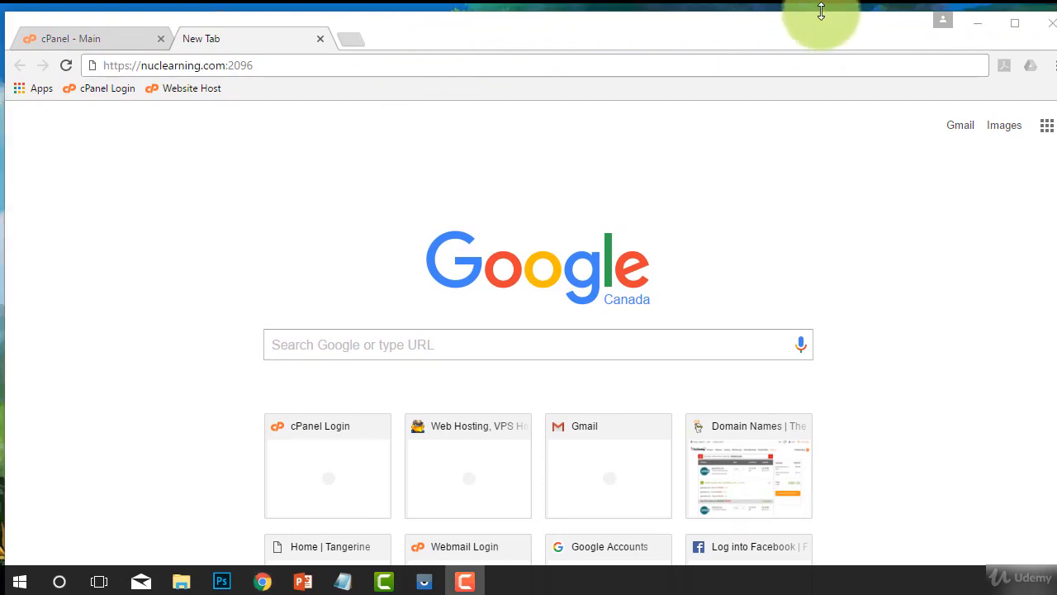
{"action": "left_click_drag", "start_coordinate": [821, 11], "coordinate": [760, 130]}
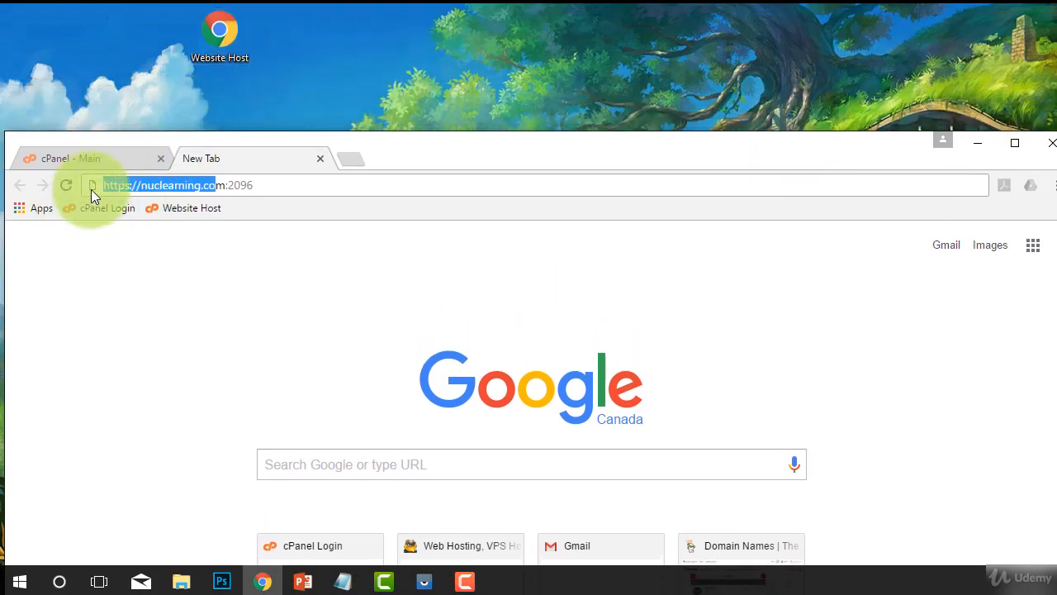
Load the webmail login page and place a shortcut to it on the desktop beside Website Host.
{"action": "left_click", "coordinate": [247, 185]}
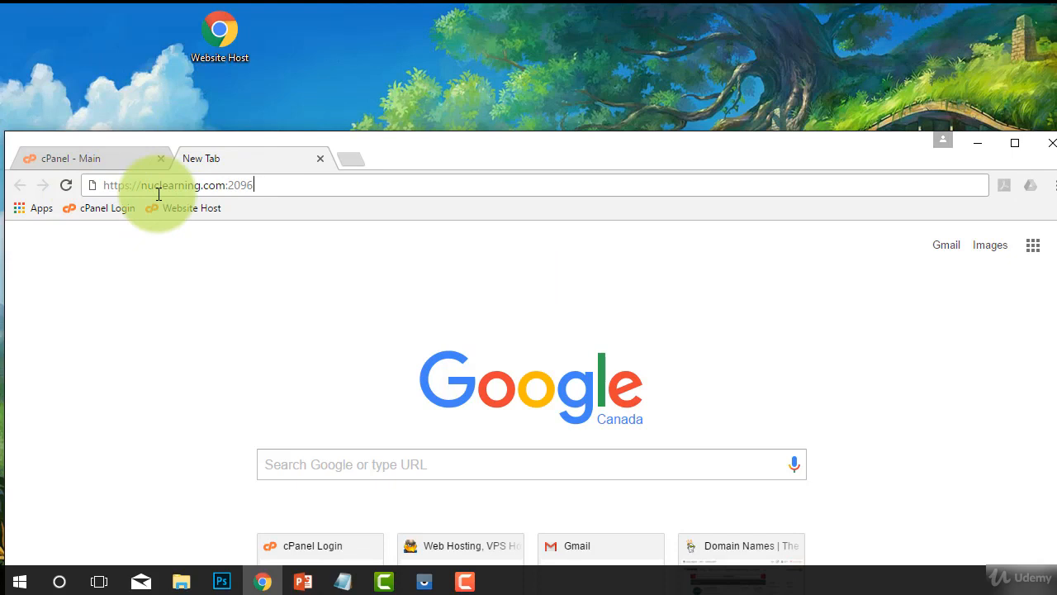
{"action": "key", "text": "Return"}
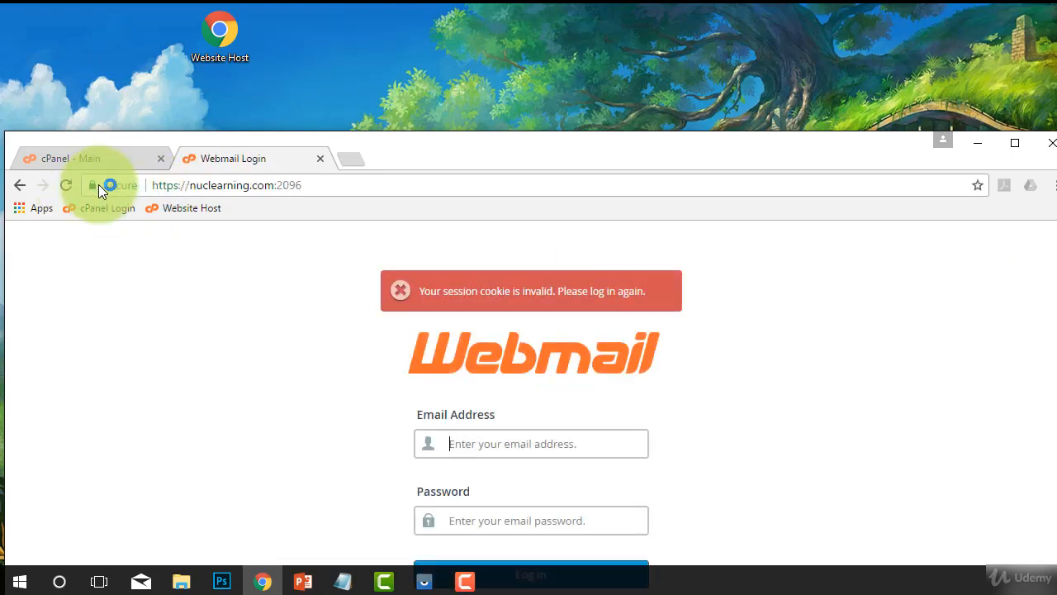
{"action": "left_click_drag", "start_coordinate": [98, 184], "coordinate": [281, 40]}
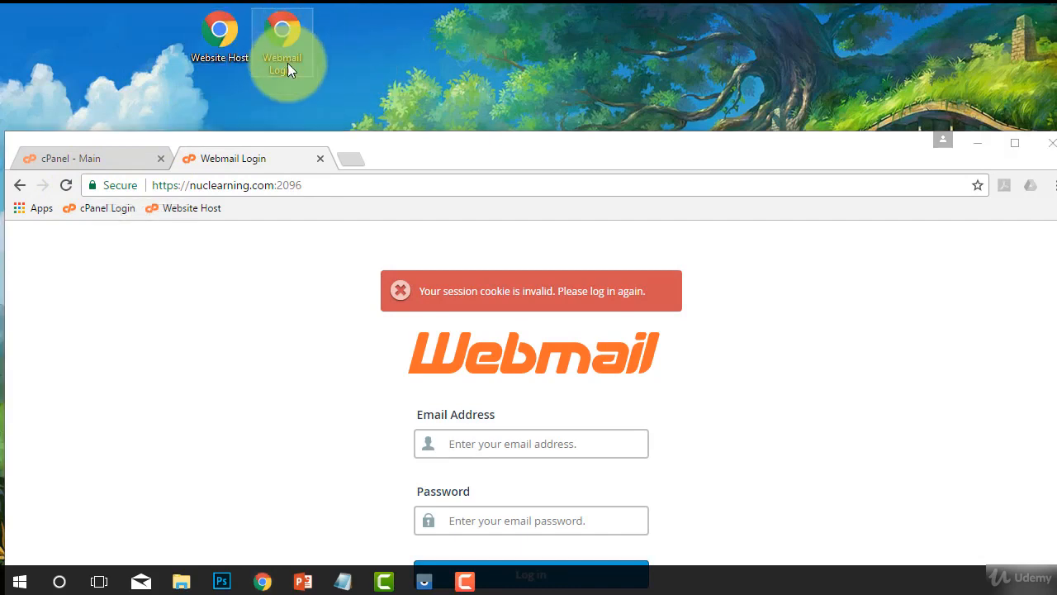
{"action": "left_click", "coordinate": [303, 96]}
Bookmark the webmail login page as Webmail Login in the Bookmarks bar folder.
{"action": "left_click", "coordinate": [977, 188]}
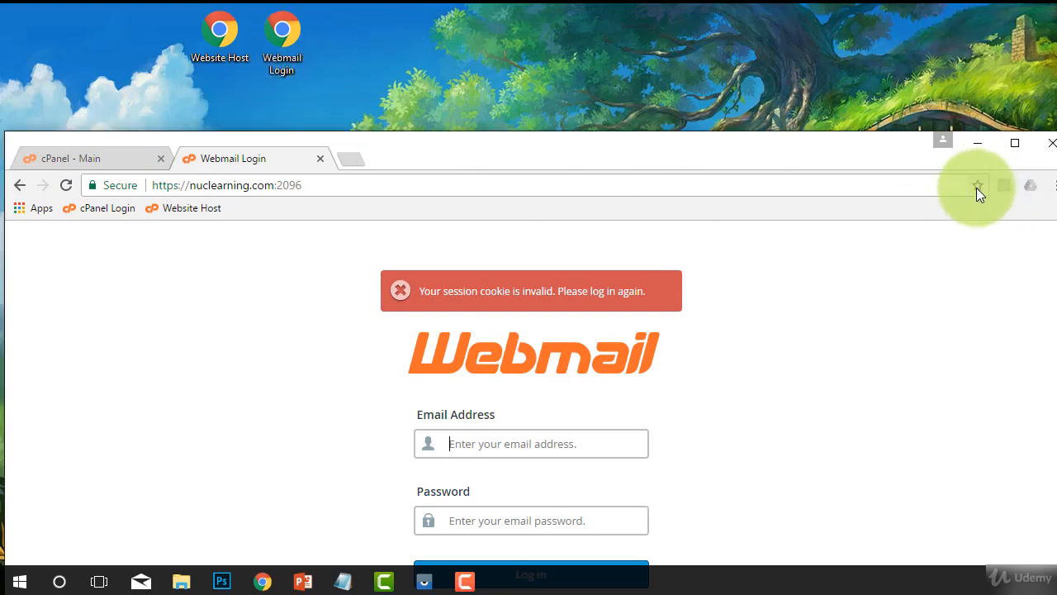
{"action": "left_click", "coordinate": [977, 186]}
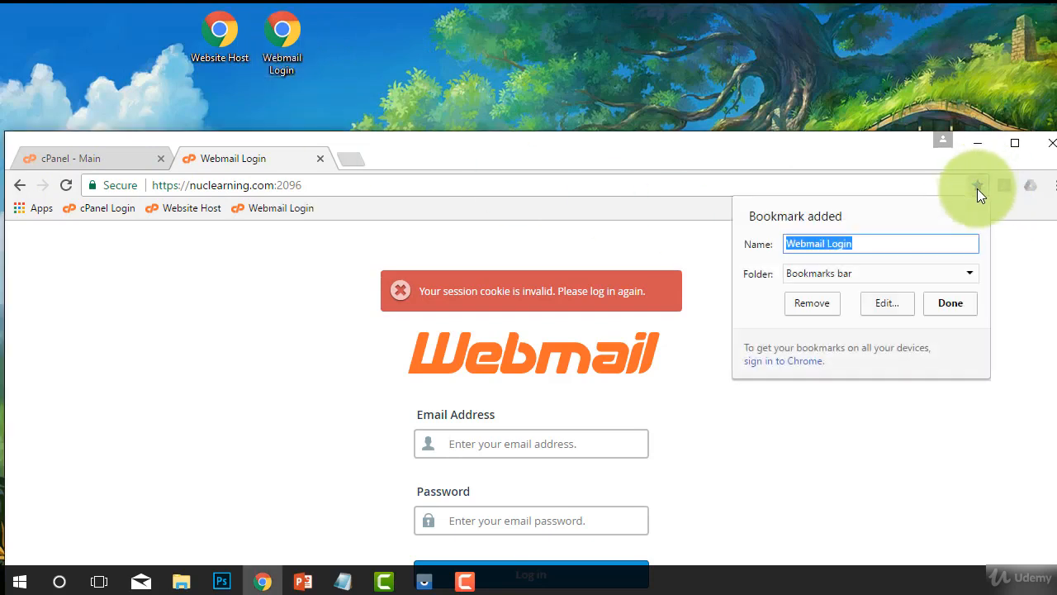
{"action": "left_click", "coordinate": [873, 274]}
{"action": "left_click", "coordinate": [865, 273]}
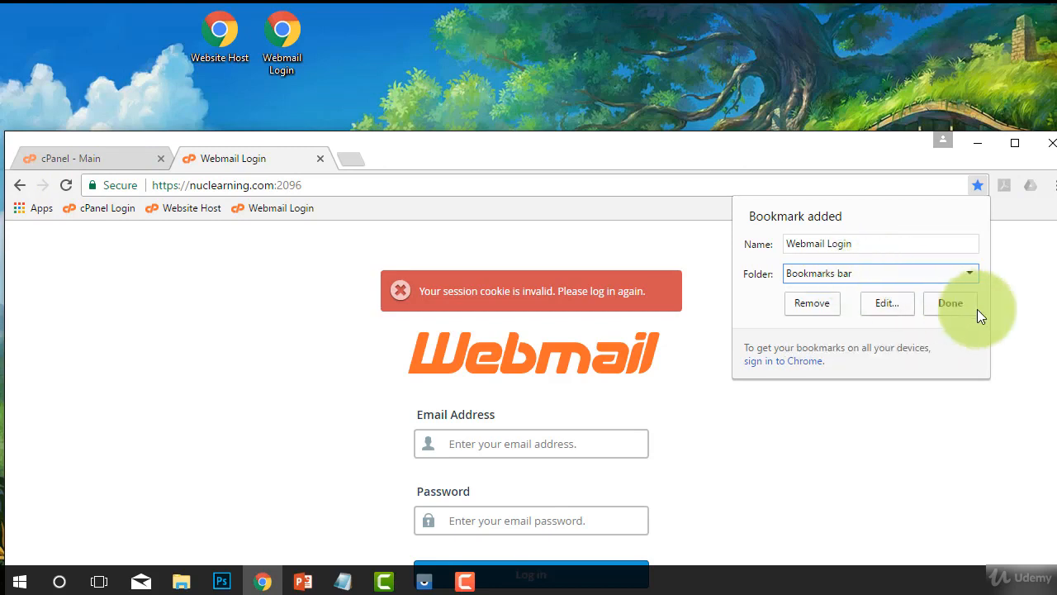
{"action": "left_click", "coordinate": [972, 306]}
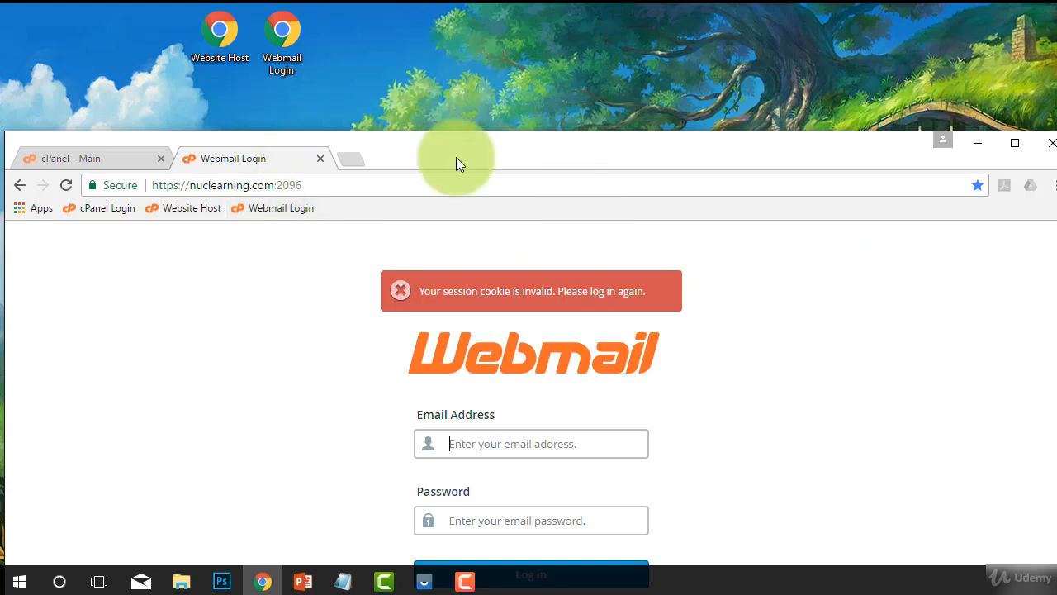
Move the browser window back up and maximize it.
{"action": "left_click_drag", "start_coordinate": [499, 156], "coordinate": [504, 93]}
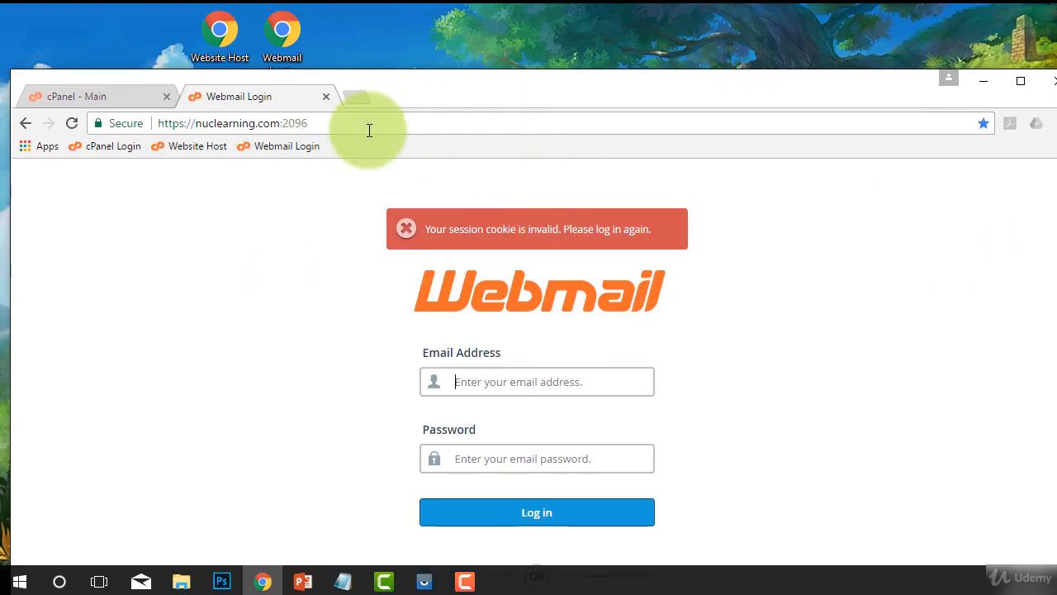
{"action": "left_click", "coordinate": [345, 118]}
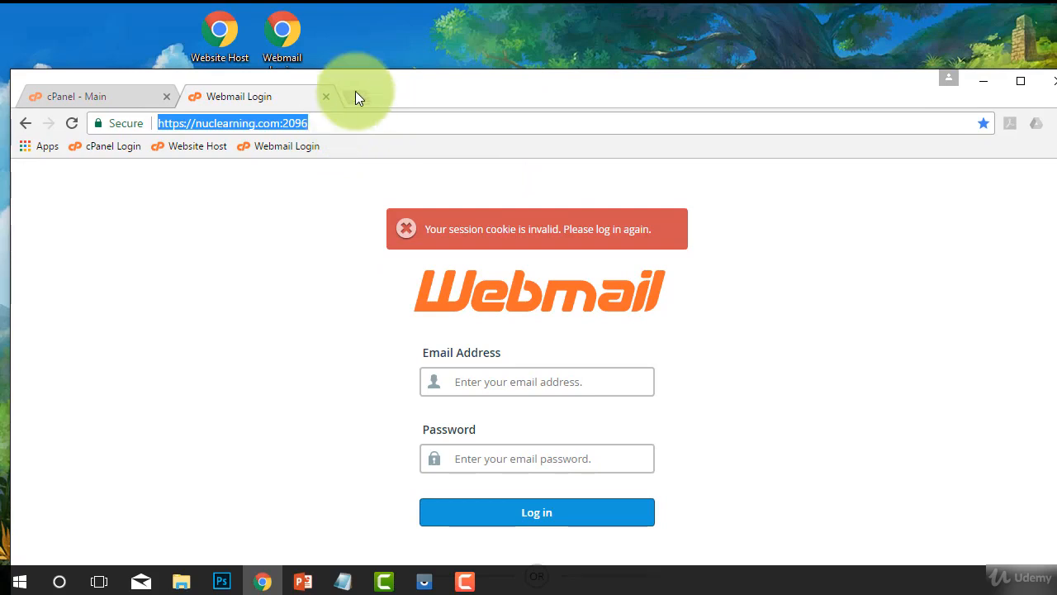
{"action": "double_click", "coordinate": [432, 91]}
Log in to Webmail with the info mailbox's full email address and the account password.
{"action": "left_click", "coordinate": [477, 298]}
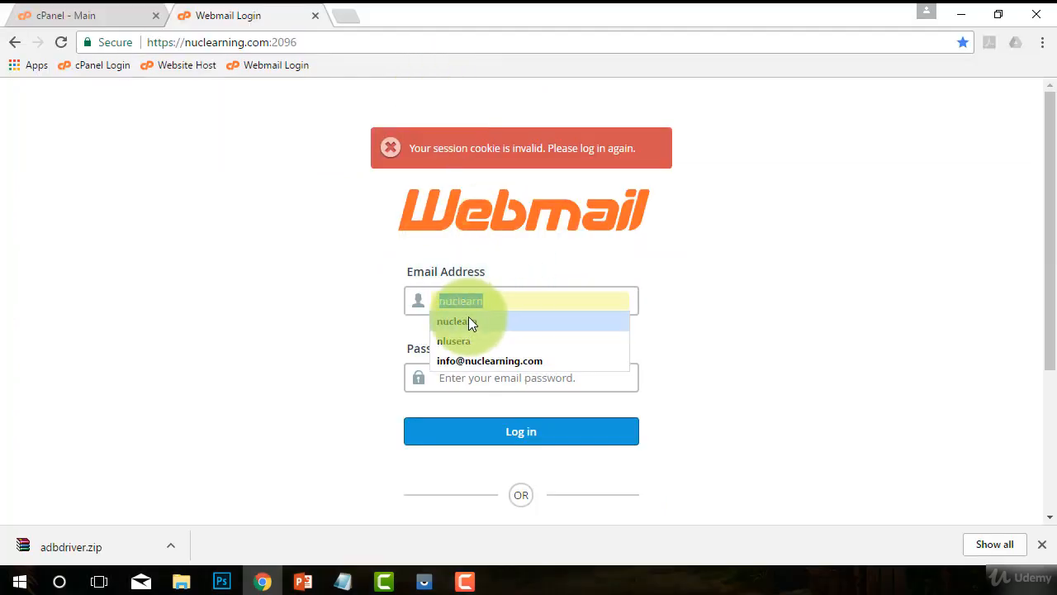
{"action": "left_click", "coordinate": [457, 361]}
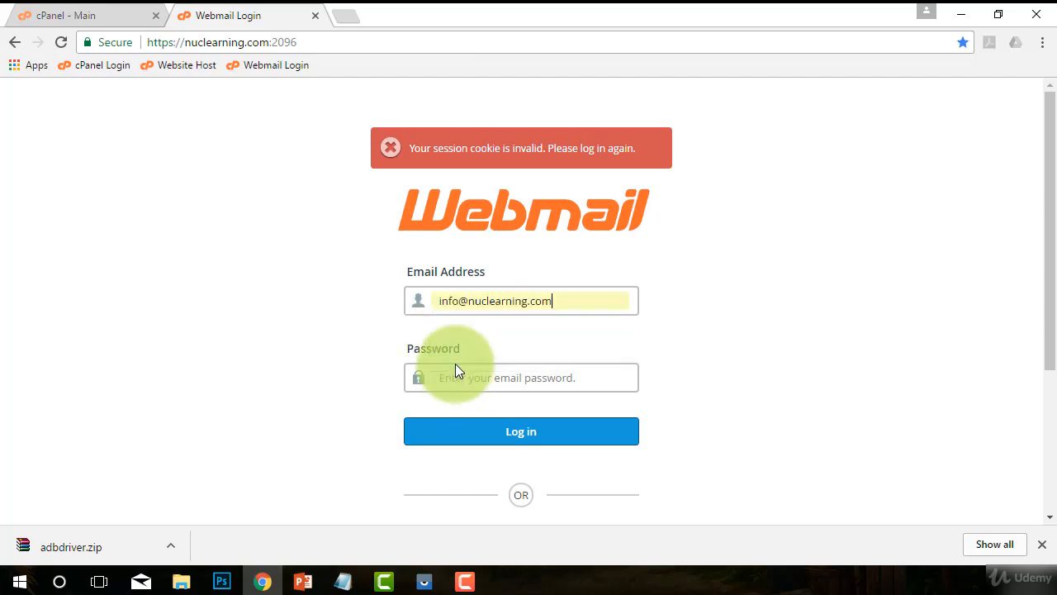
{"action": "left_click_drag", "start_coordinate": [438, 305], "coordinate": [540, 311]}
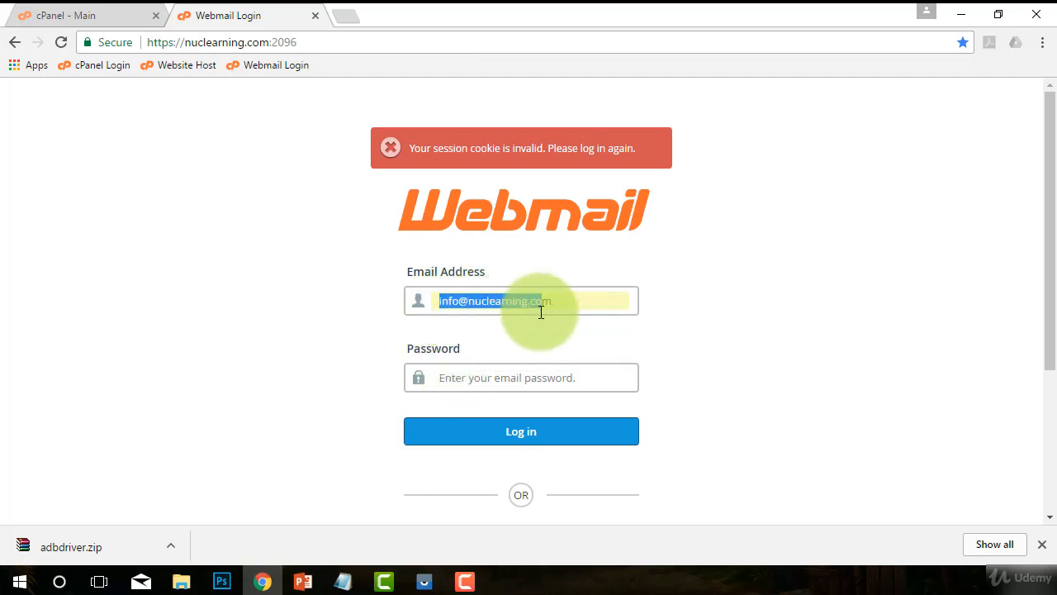
{"action": "left_click", "coordinate": [511, 381]}
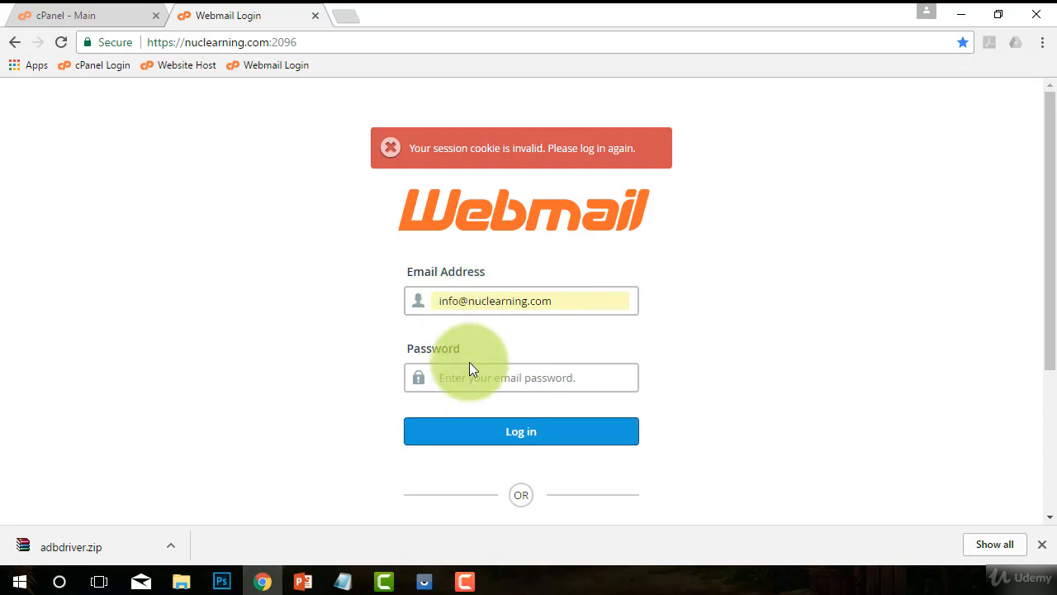
{"action": "type", "text": "*"}
{"action": "left_click", "coordinate": [512, 438]}
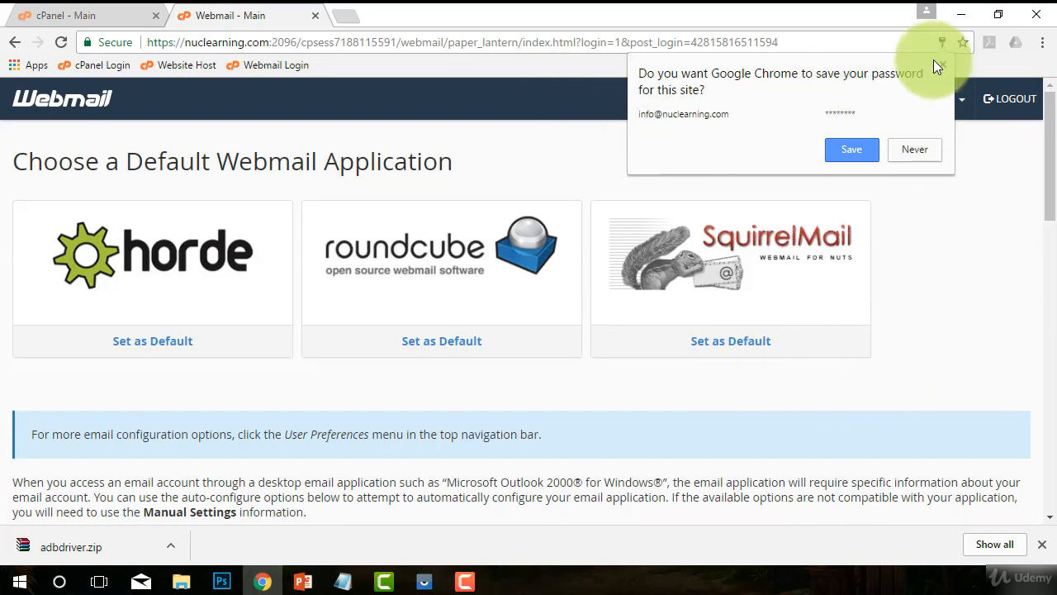
Decline saving the password in the browser and open the mailbox in the Horde webmail application.
{"action": "left_click", "coordinate": [931, 151]}
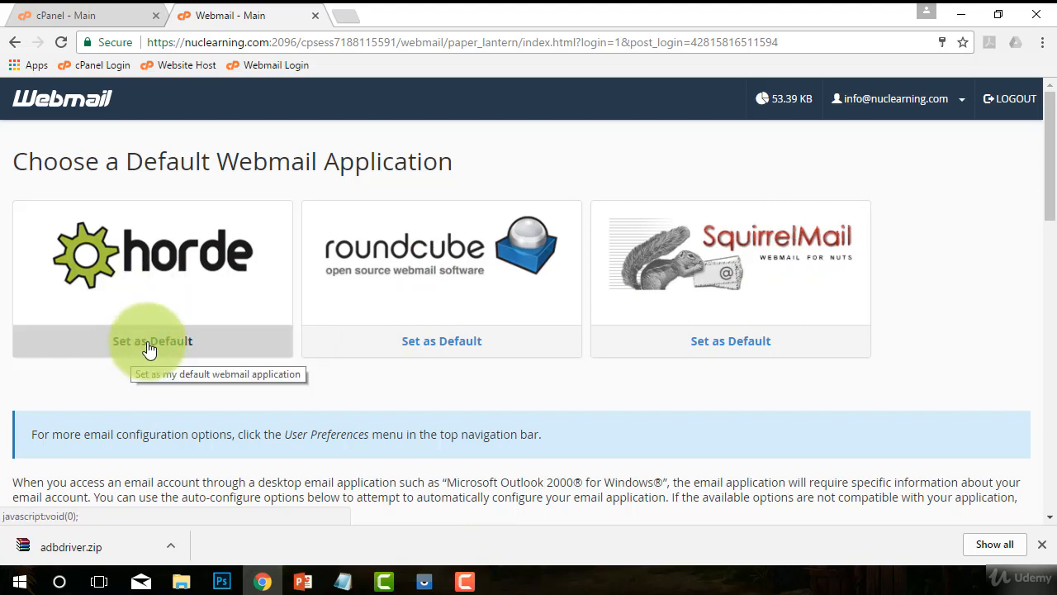
{"action": "left_click", "coordinate": [151, 275]}
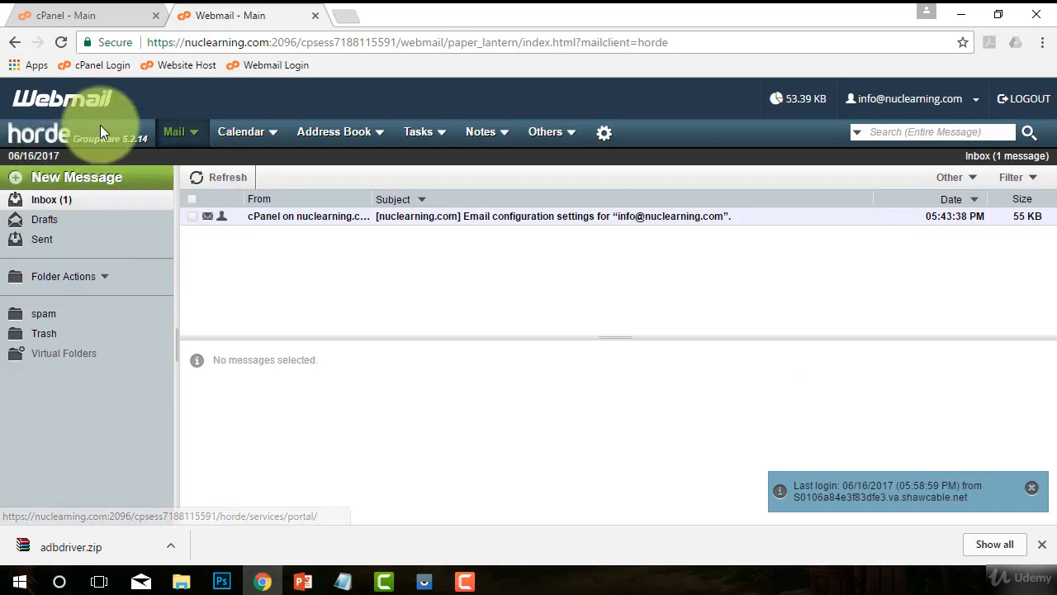
Draft a new message to a placeholder recipient with subject "sdfasd" and body "afdsdfas", and close the composition without sending it.
{"action": "left_click", "coordinate": [49, 183]}
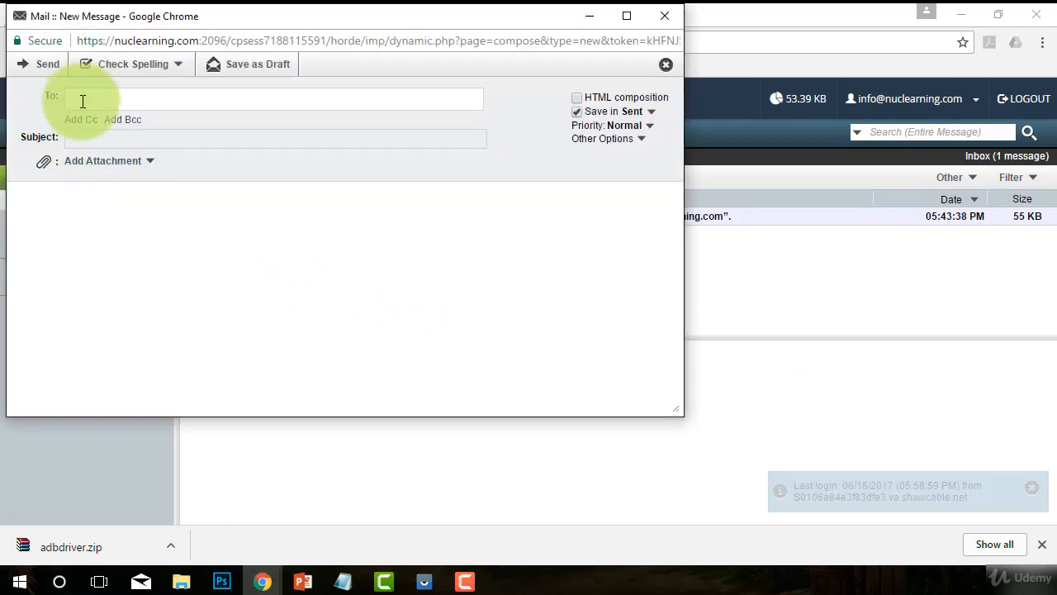
{"action": "type", "text": "e"}
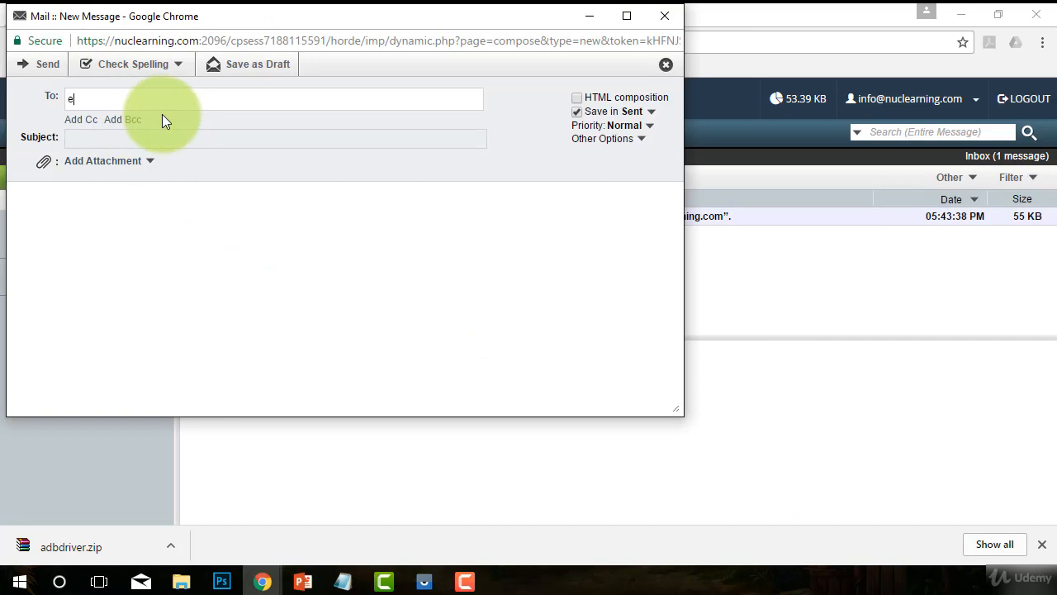
{"action": "type", "text": "mail@whatever.com"}
{"action": "left_click", "coordinate": [103, 138]}
{"action": "type", "text": "sdfasd"}
{"action": "left_click", "coordinate": [160, 261]}
{"action": "type", "text": "afdsdfas"}
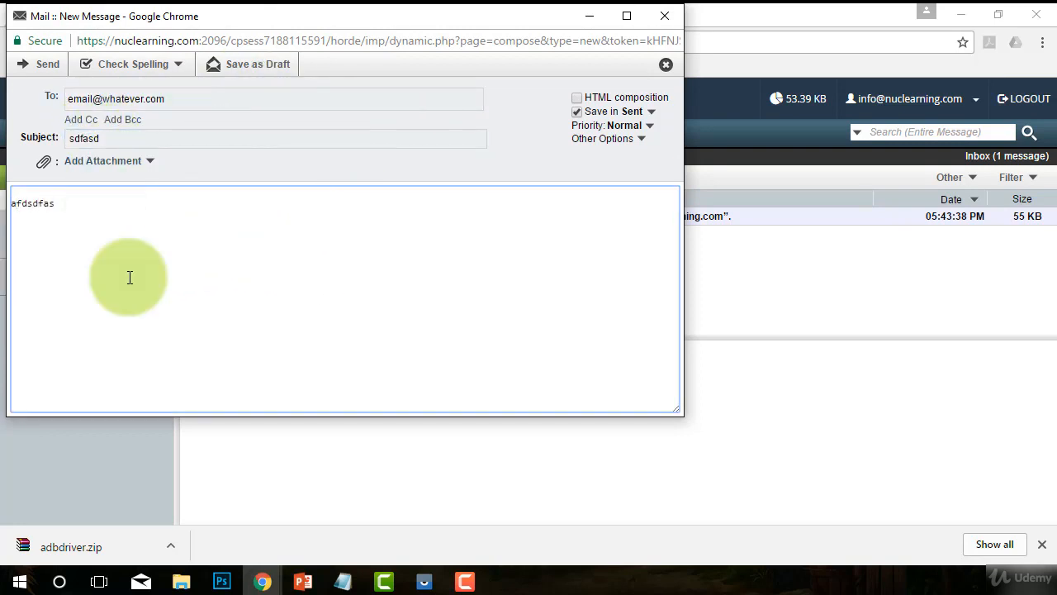
{"action": "left_click", "coordinate": [47, 66]}
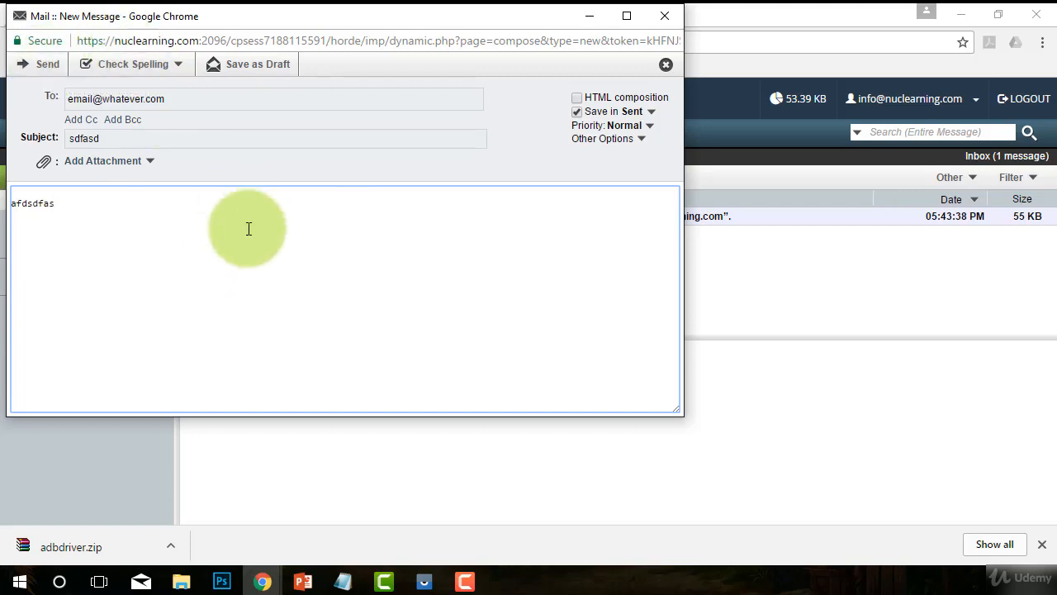
{"action": "left_click", "coordinate": [664, 15]}
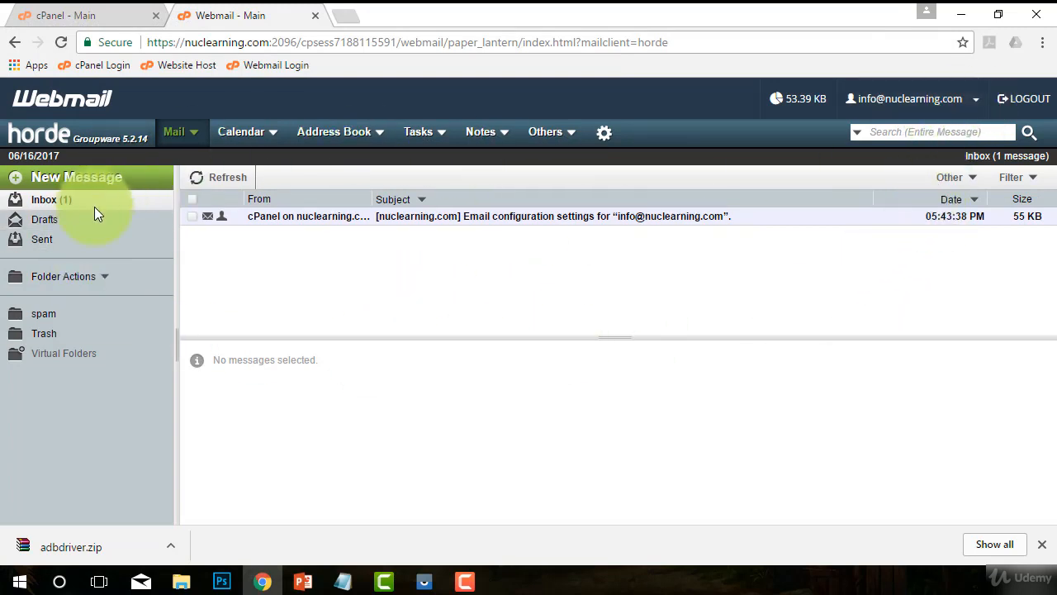
Show the webmail applications and account settings available for the info mailbox.
{"action": "left_click", "coordinate": [973, 101]}
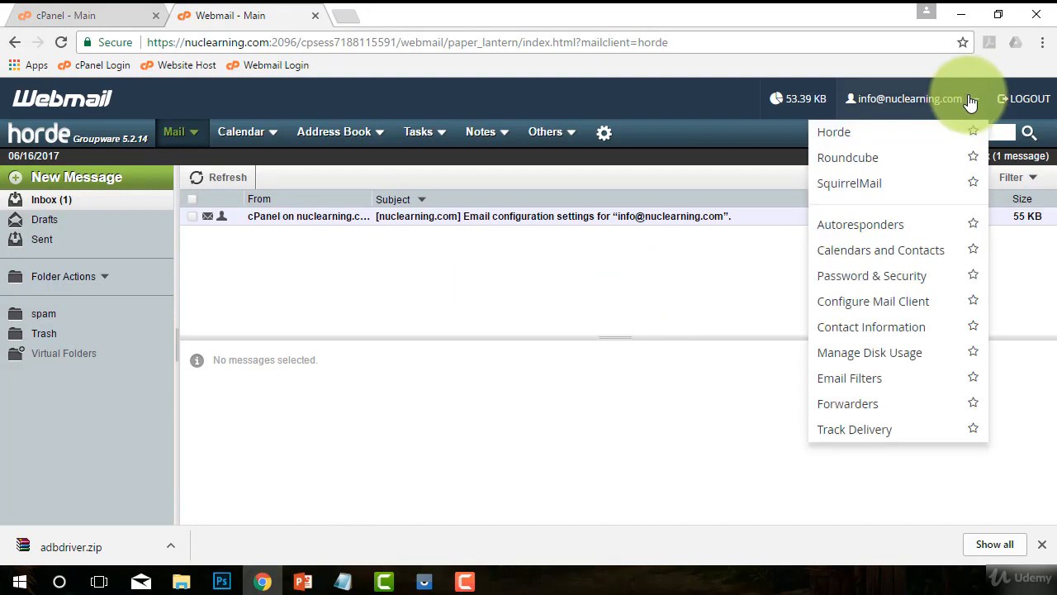